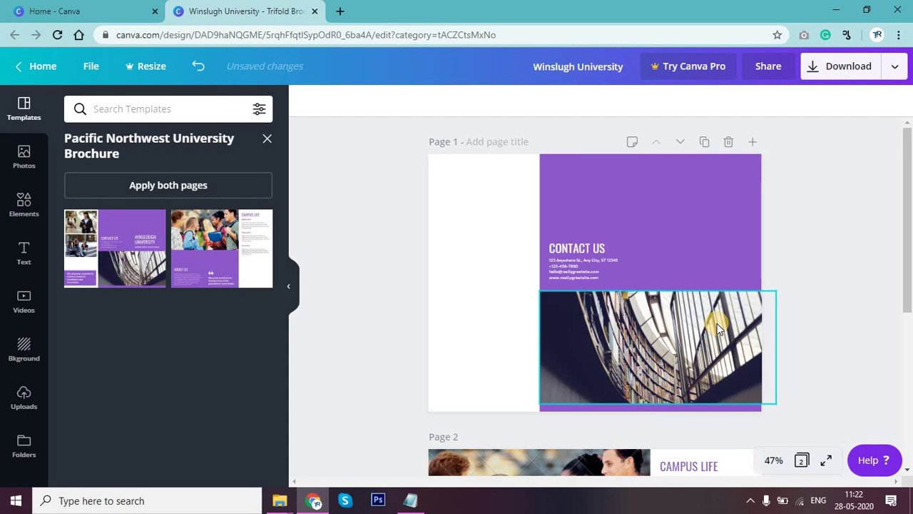
Delete the library photo with its frame and the Contact Us text block from page 1.
{"action": "left_click", "coordinate": [714, 342]}
{"action": "key", "text": "Delete"}
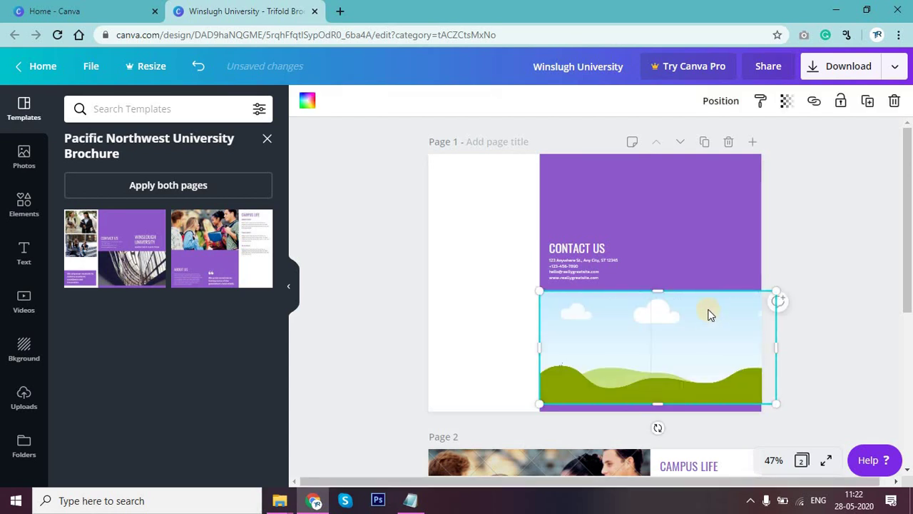
{"action": "key", "text": "Delete"}
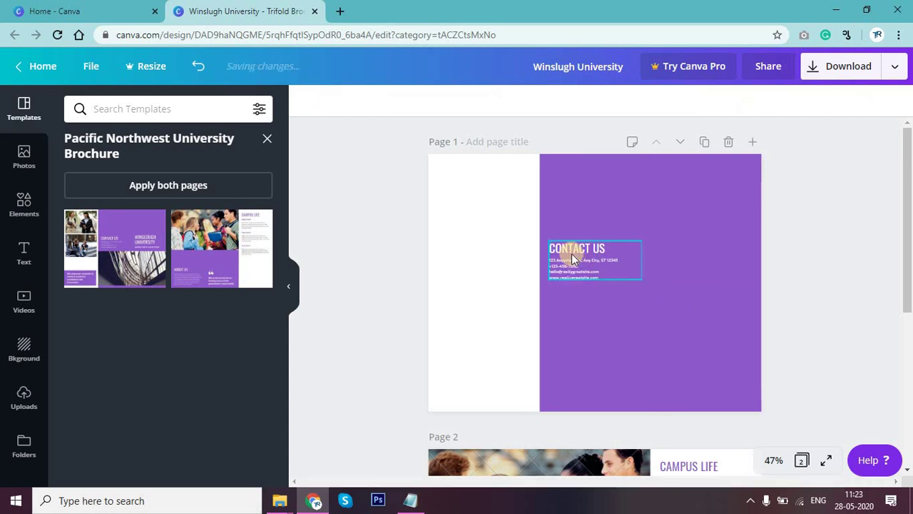
{"action": "left_click", "coordinate": [571, 256]}
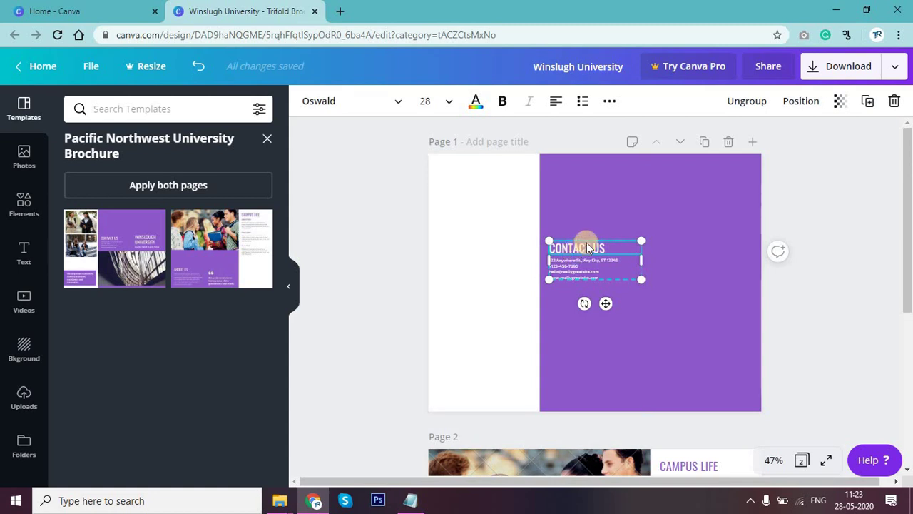
{"action": "key", "text": "Delete"}
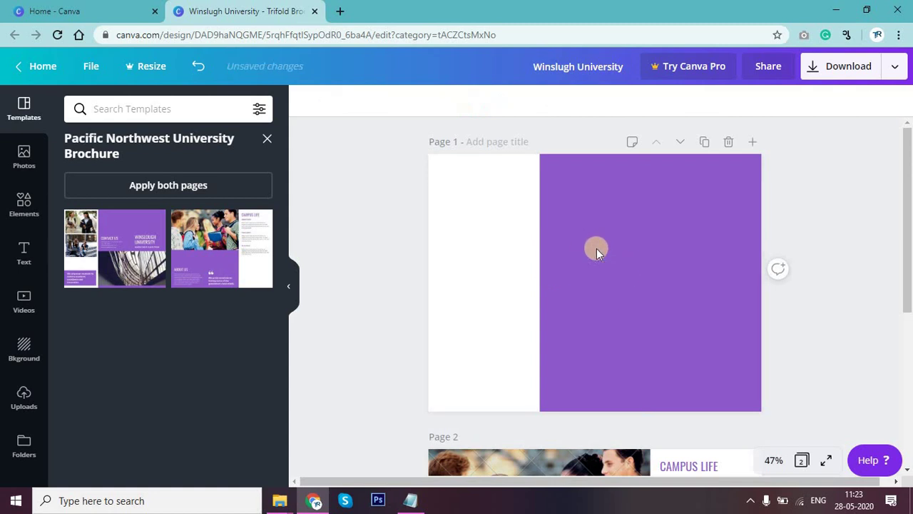
Change page 1's purple background to the light blue default color.
{"action": "left_click", "coordinate": [628, 305]}
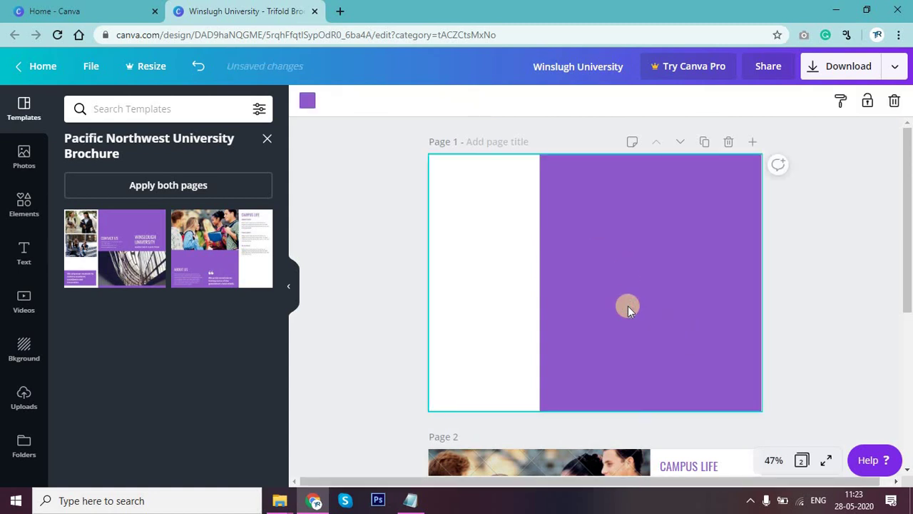
{"action": "left_click", "coordinate": [311, 106]}
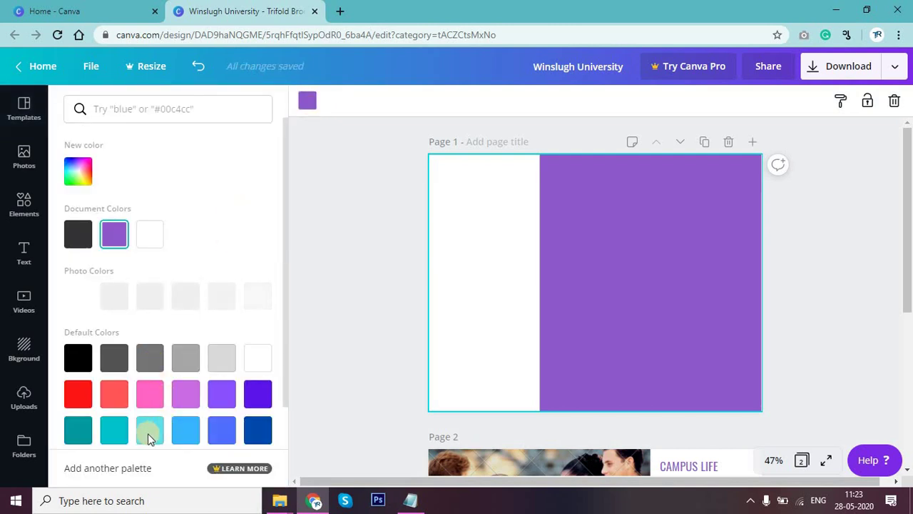
{"action": "left_click", "coordinate": [186, 430]}
{"action": "left_click_drag", "start_coordinate": [650, 295], "coordinate": [608, 284]}
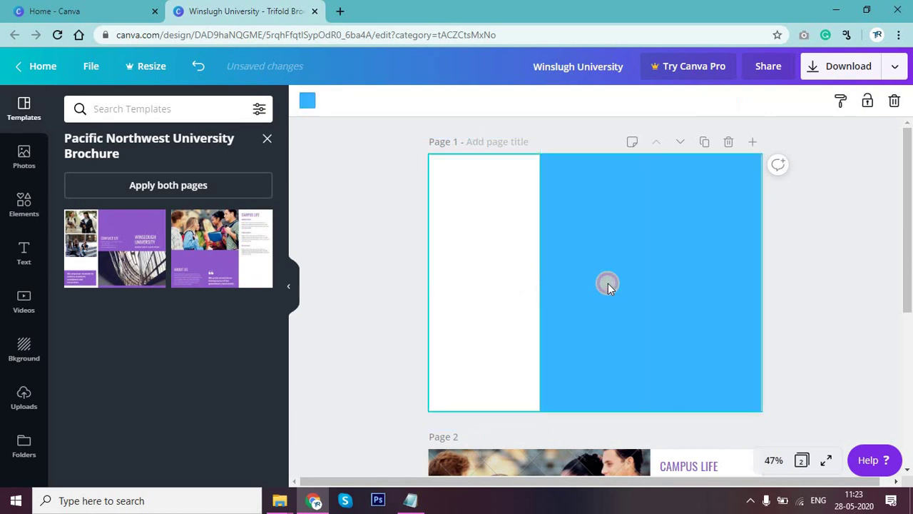
{"action": "left_click", "coordinate": [484, 265]}
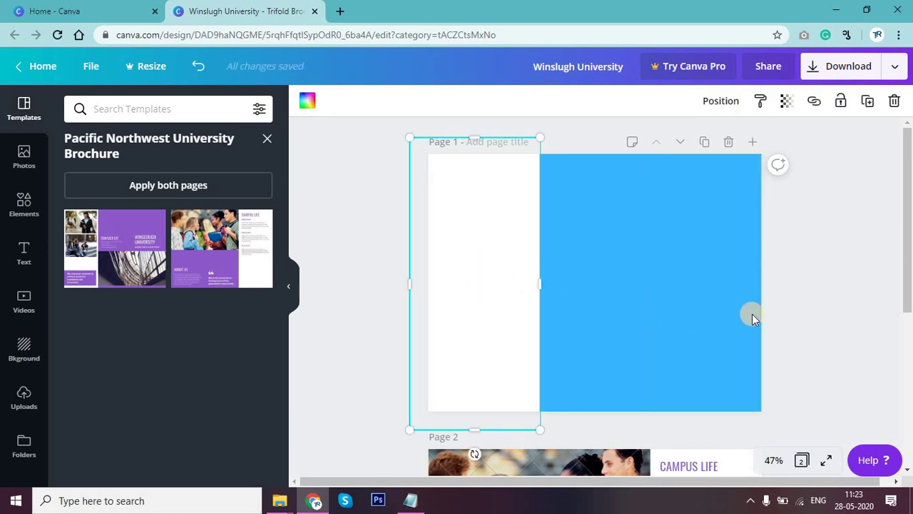
{"action": "left_click", "coordinate": [791, 310]}
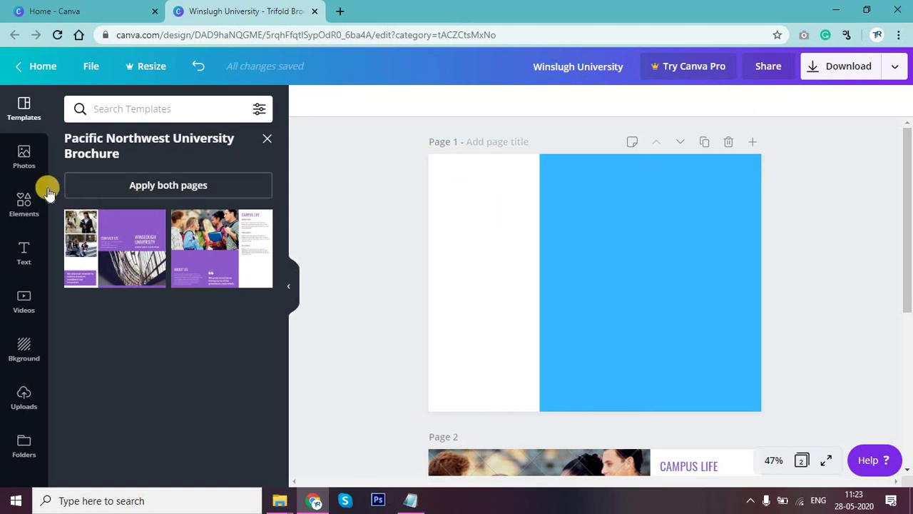
Search the photo library for "travel" and add the free photo of overwater huts with a boardwalk to page 1.
{"action": "left_click", "coordinate": [24, 162]}
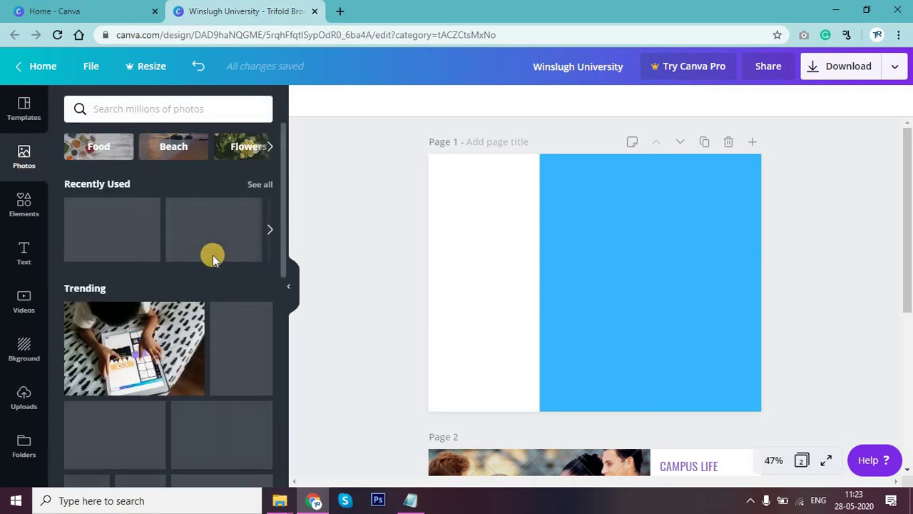
{"action": "scroll", "coordinate": [212, 255], "scroll_direction": "down", "scroll_amount": 3}
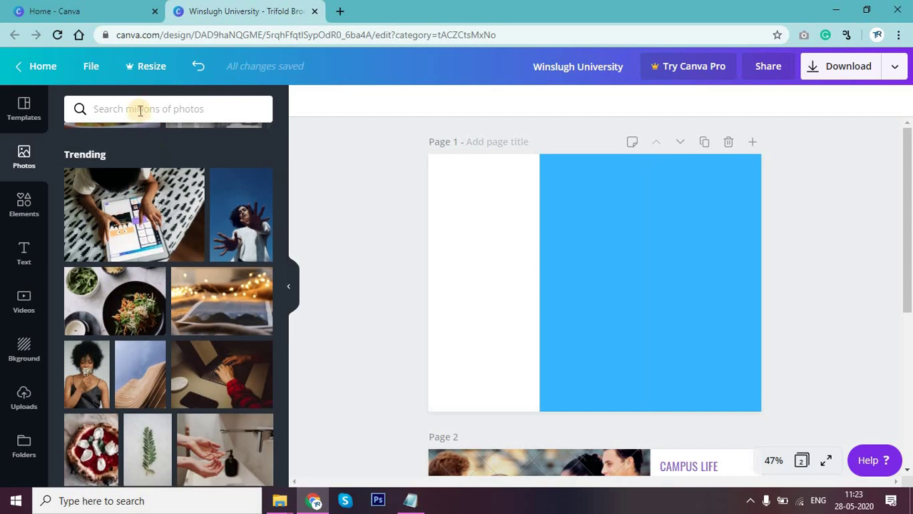
{"action": "left_click", "coordinate": [141, 110]}
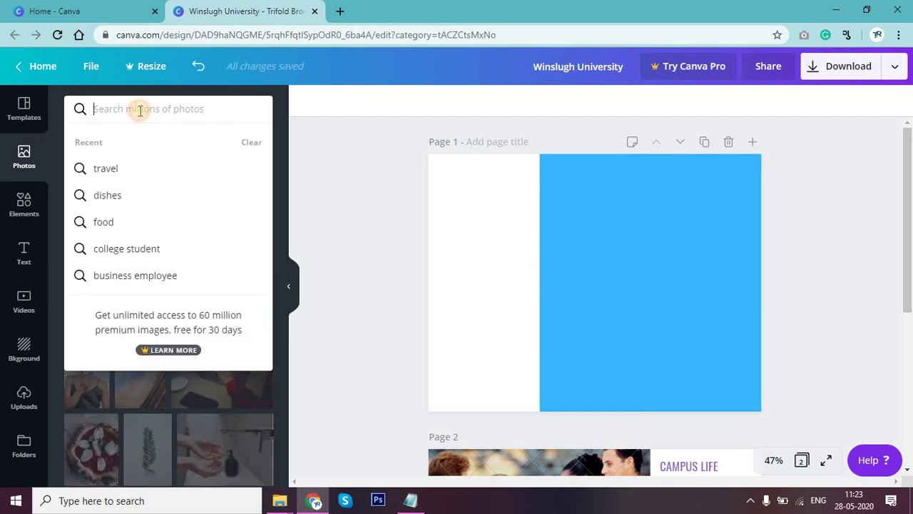
{"action": "left_click", "coordinate": [117, 166]}
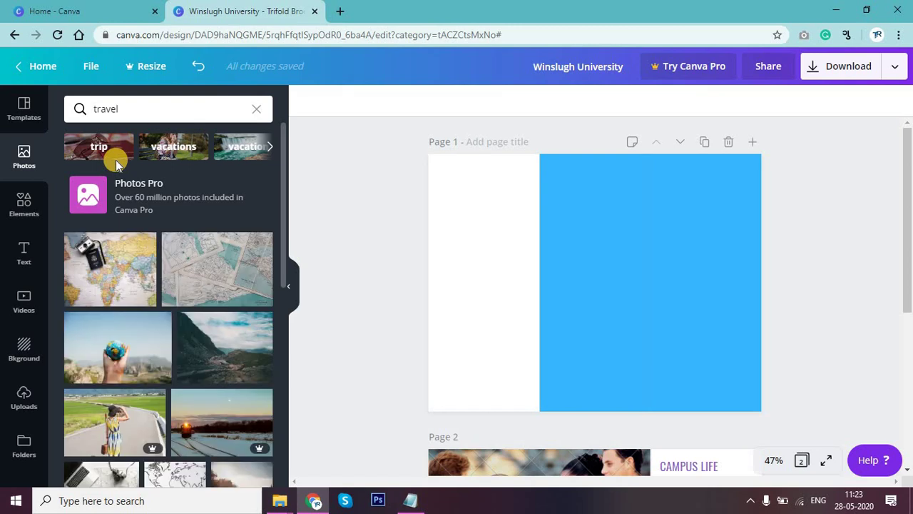
{"action": "scroll", "coordinate": [169, 259], "scroll_direction": "down", "scroll_amount": 2}
{"action": "scroll", "coordinate": [173, 269], "scroll_direction": "down", "scroll_amount": 1}
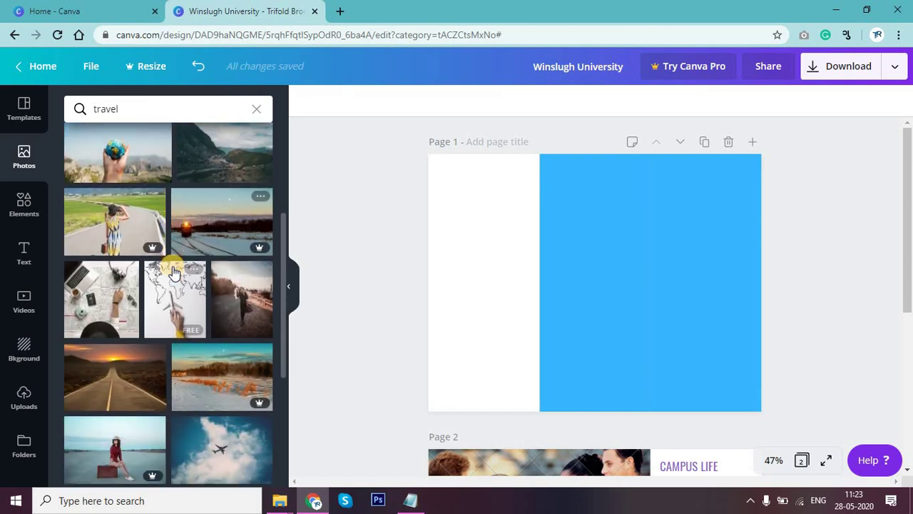
{"action": "scroll", "coordinate": [173, 269], "scroll_direction": "down", "scroll_amount": 5}
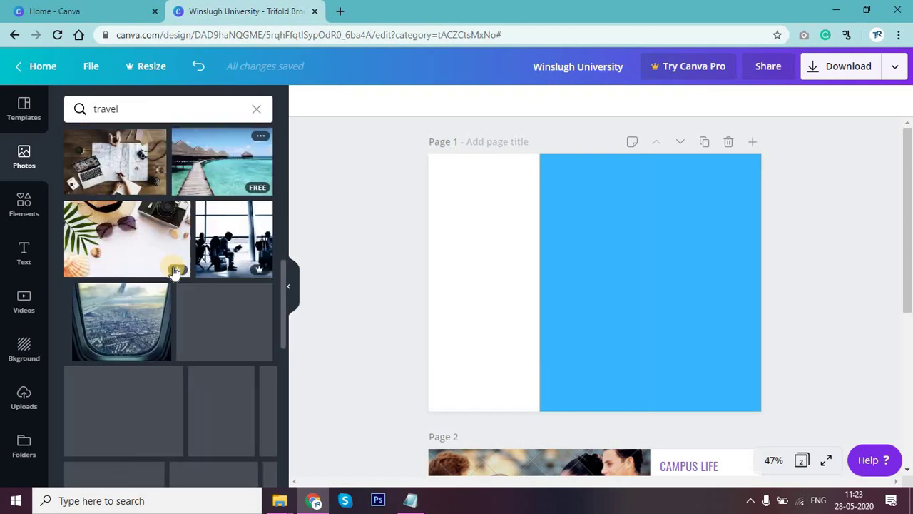
{"action": "scroll", "coordinate": [174, 268], "scroll_direction": "down", "scroll_amount": 1}
{"action": "scroll", "coordinate": [174, 266], "scroll_direction": "up", "scroll_amount": 1}
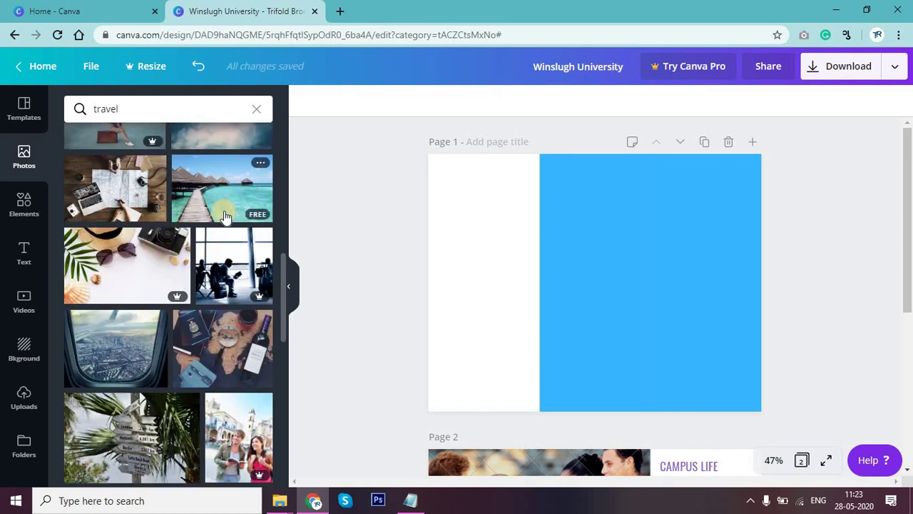
{"action": "left_click", "coordinate": [224, 214]}
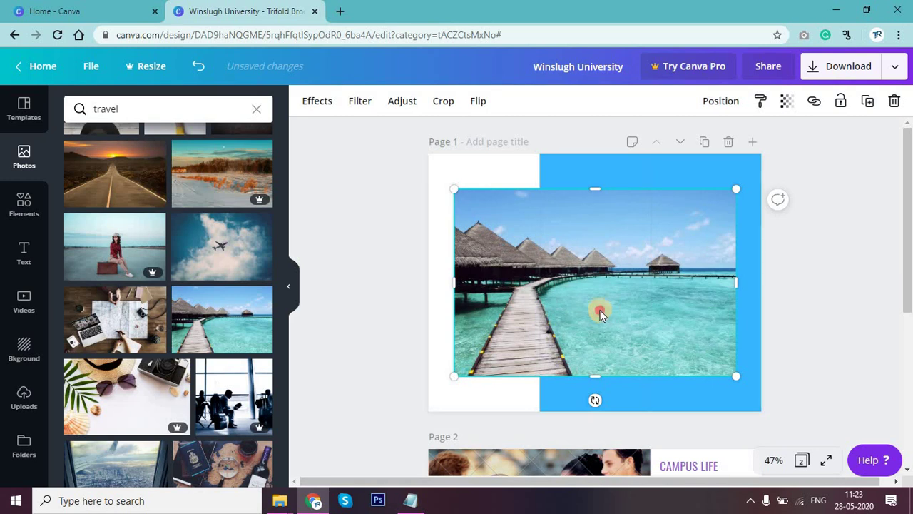
Align the huts photo with the page's upper-left corner, enlarge it to cover page 1, and place it behind the white panel.
{"action": "left_click_drag", "start_coordinate": [600, 309], "coordinate": [575, 275]}
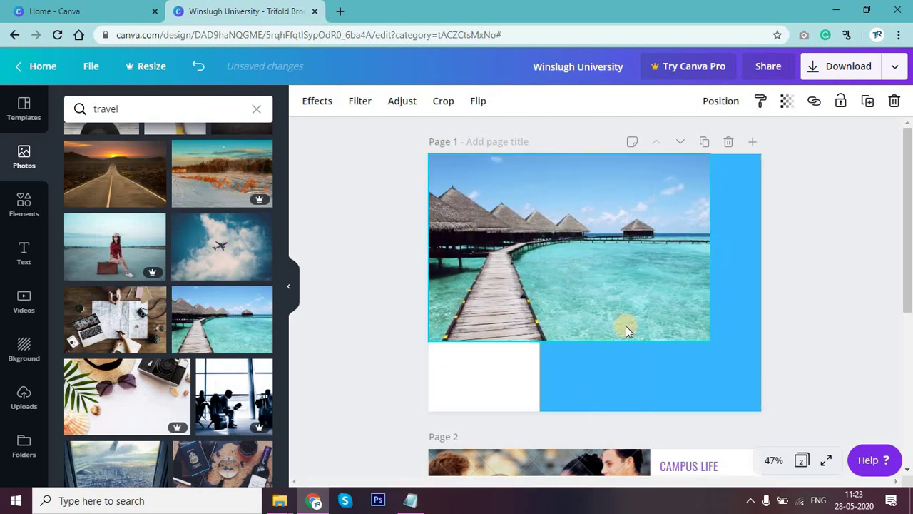
{"action": "left_click_drag", "start_coordinate": [625, 329], "coordinate": [625, 328]}
{"action": "left_click_drag", "start_coordinate": [709, 345], "coordinate": [816, 419]}
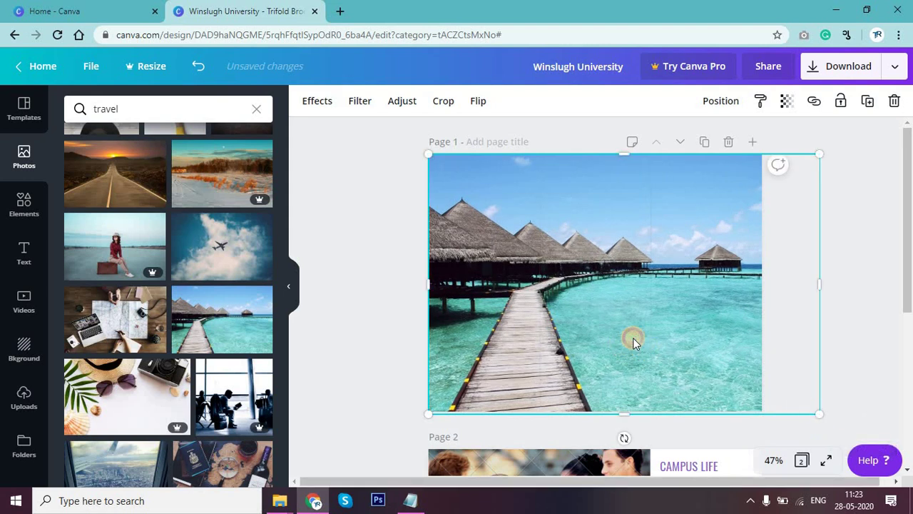
{"action": "left_click", "coordinate": [854, 343]}
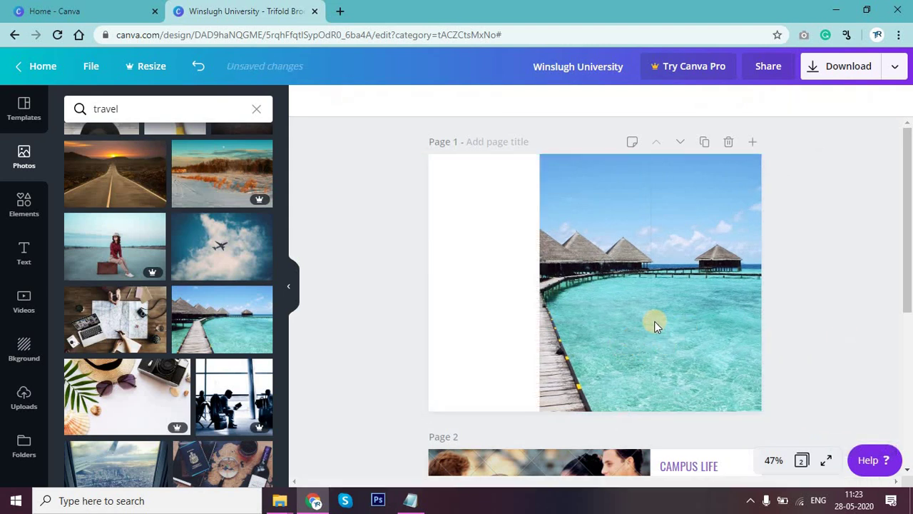
Move the white panel to the right edge of page 1 and narrow it to the right-hand third.
{"action": "left_click", "coordinate": [480, 303]}
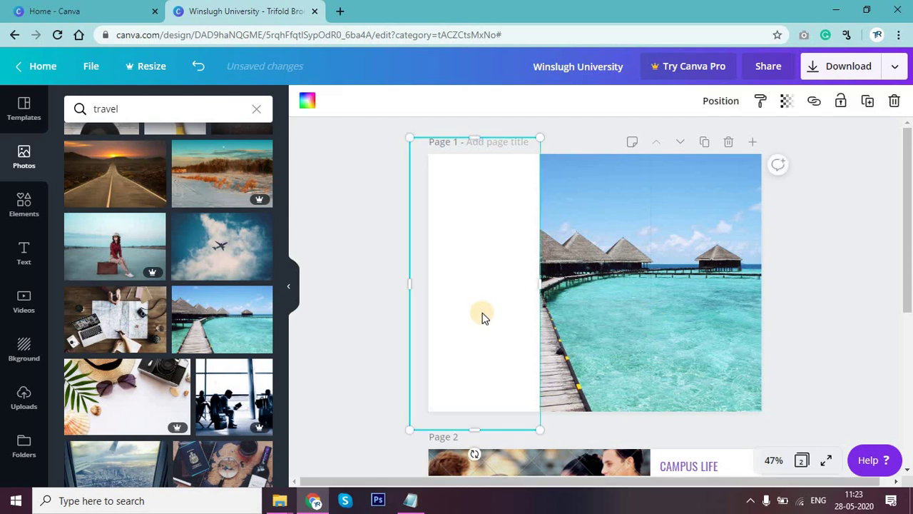
{"action": "left_click_drag", "start_coordinate": [492, 315], "coordinate": [715, 320]}
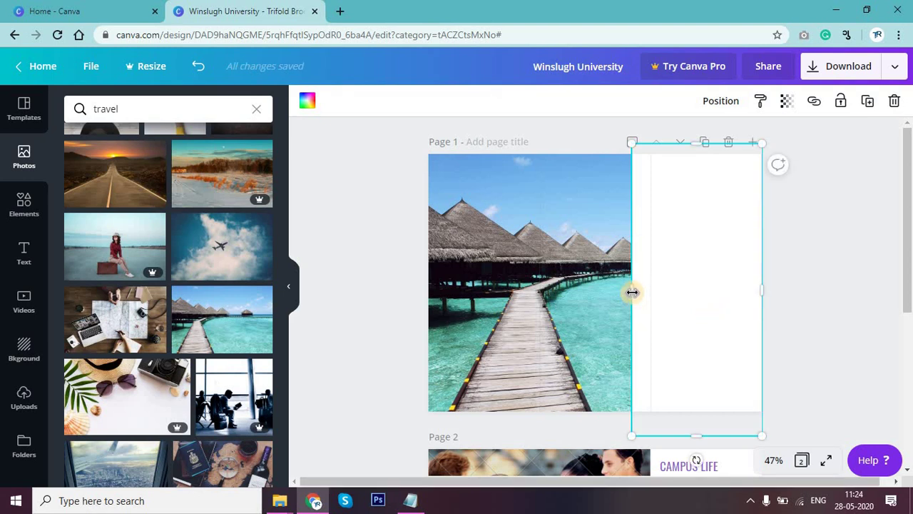
{"action": "left_click_drag", "start_coordinate": [631, 292], "coordinate": [652, 292]}
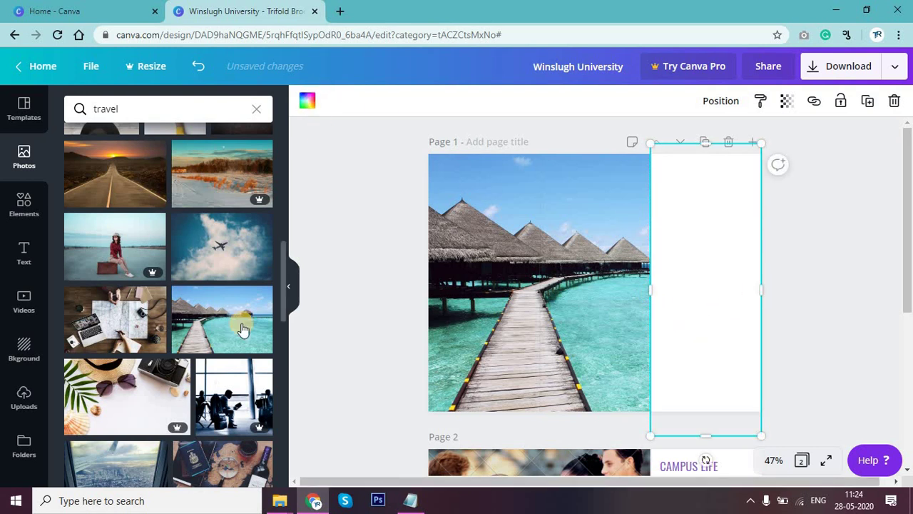
Fill the white panel on page 1 with the turquoise default color.
{"action": "left_click", "coordinate": [314, 103]}
{"action": "left_click", "coordinate": [117, 433]}
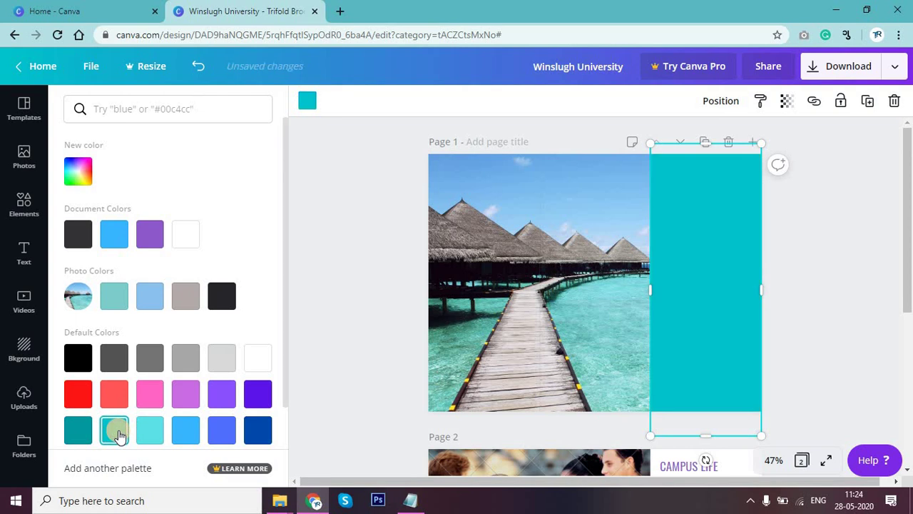
{"action": "left_click", "coordinate": [795, 312]}
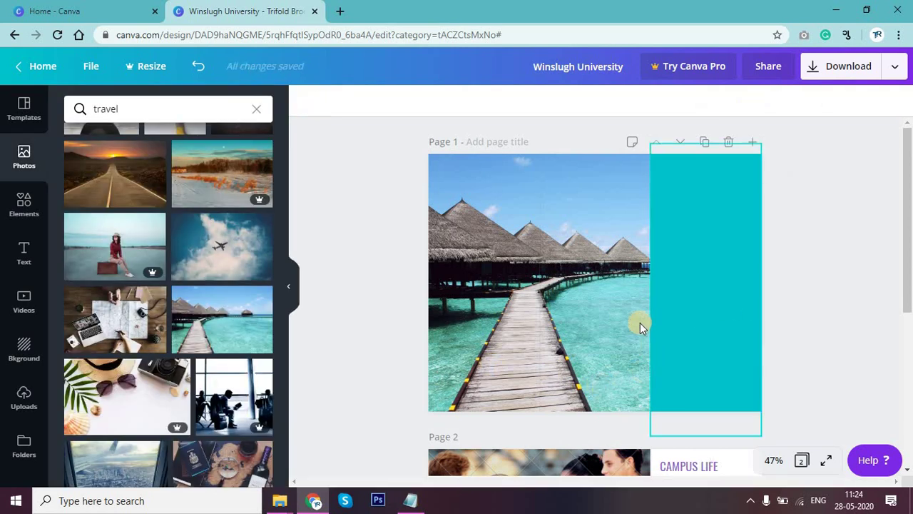
Add a solid square from the recently used elements to page 1 and fill it with the turquoise document color.
{"action": "left_click", "coordinate": [24, 202]}
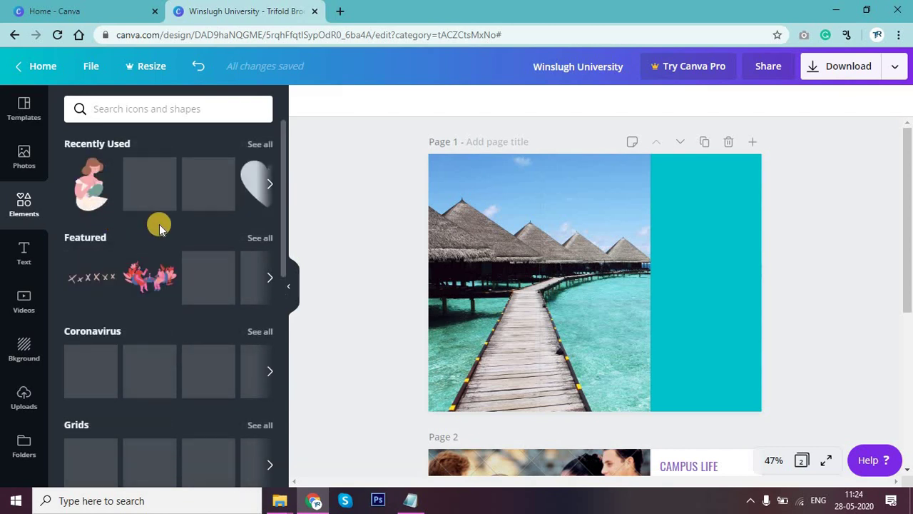
{"action": "left_click", "coordinate": [262, 144]}
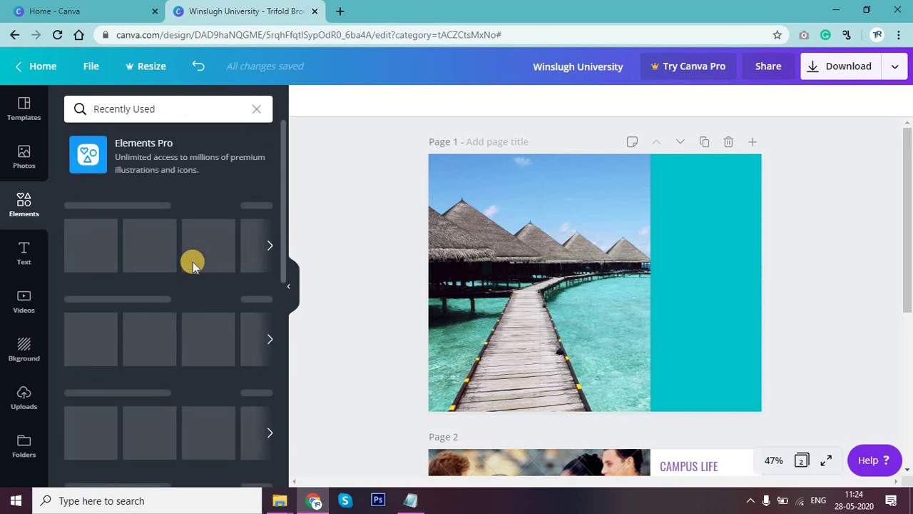
{"action": "scroll", "coordinate": [214, 214], "scroll_direction": "down", "scroll_amount": 2}
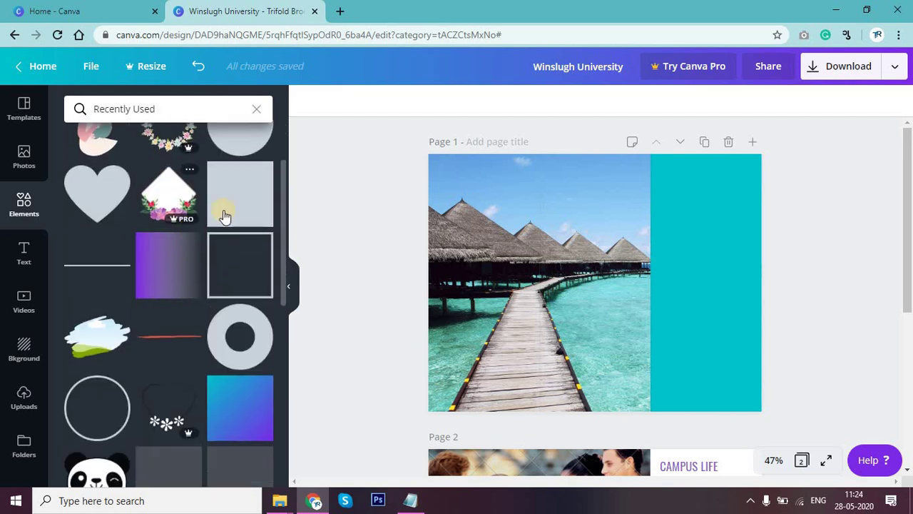
{"action": "left_click", "coordinate": [223, 186]}
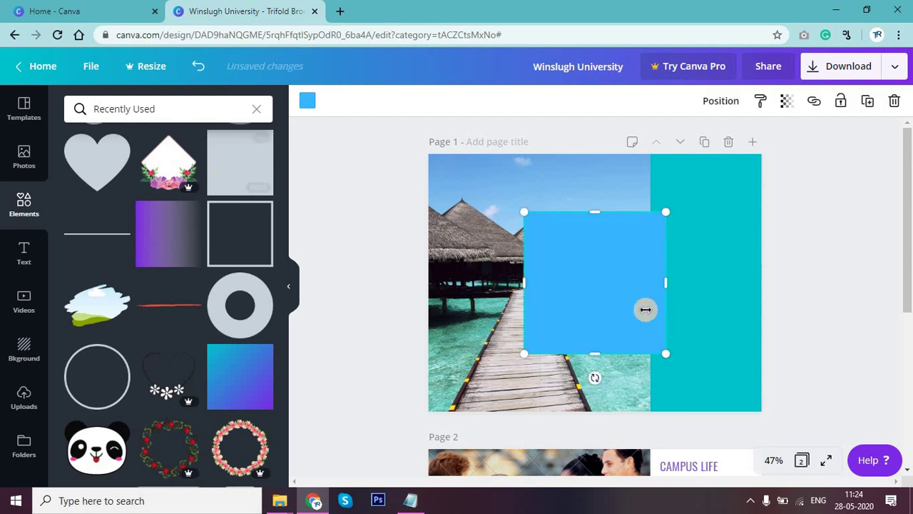
{"action": "left_click_drag", "start_coordinate": [525, 315], "coordinate": [519, 313]}
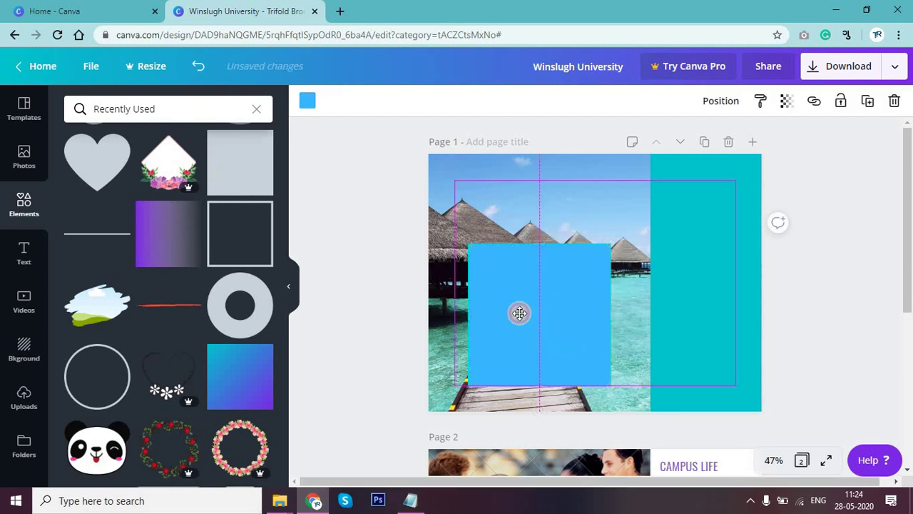
{"action": "left_click", "coordinate": [307, 102]}
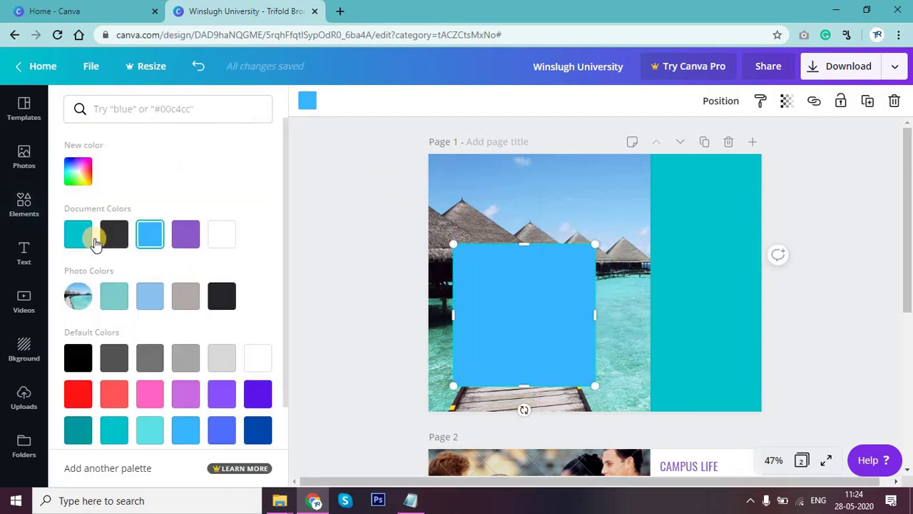
{"action": "left_click", "coordinate": [78, 234]}
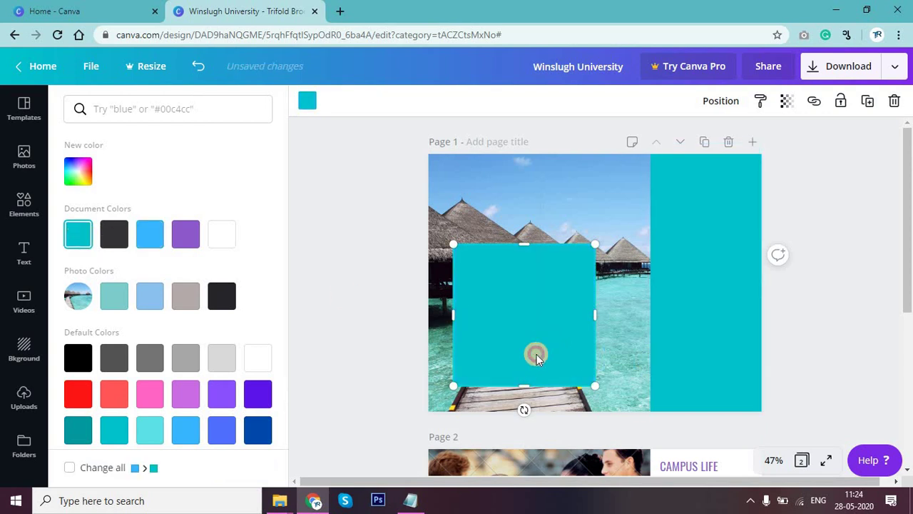
Move the turquoise square over the photo's lower-left corner, letting it extend past the page edges, and make it semi-transparent.
{"action": "left_click_drag", "start_coordinate": [537, 354], "coordinate": [491, 380]}
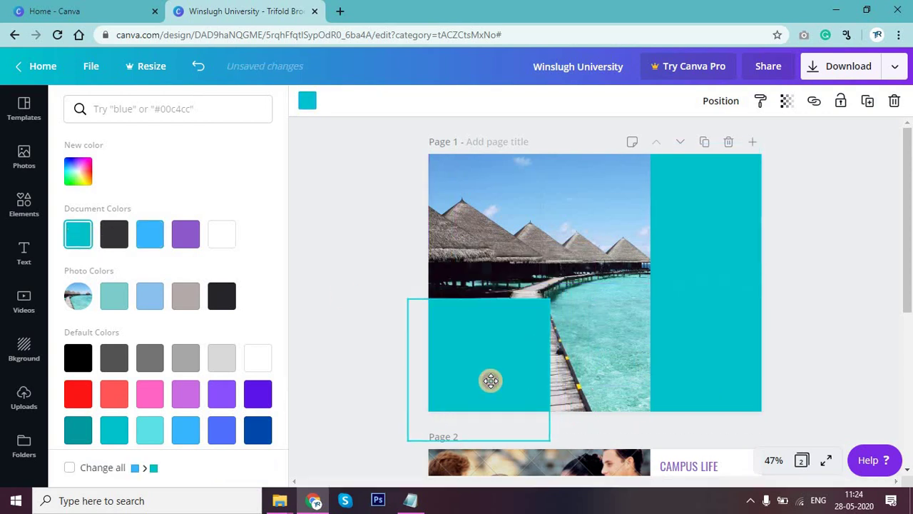
{"action": "left_click_drag", "start_coordinate": [526, 323], "coordinate": [530, 373]}
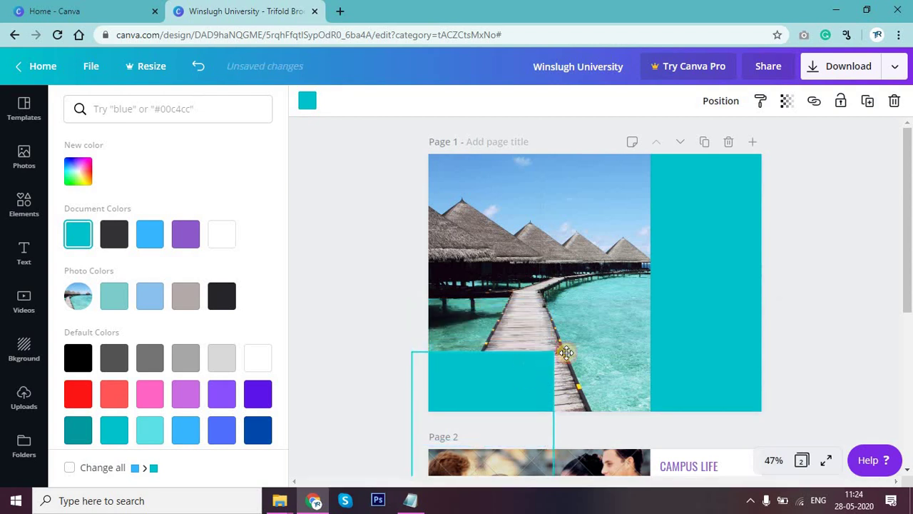
{"action": "left_click", "coordinate": [786, 101]}
{"action": "left_click_drag", "start_coordinate": [747, 141], "coordinate": [715, 143]}
{"action": "left_click", "coordinate": [821, 281]}
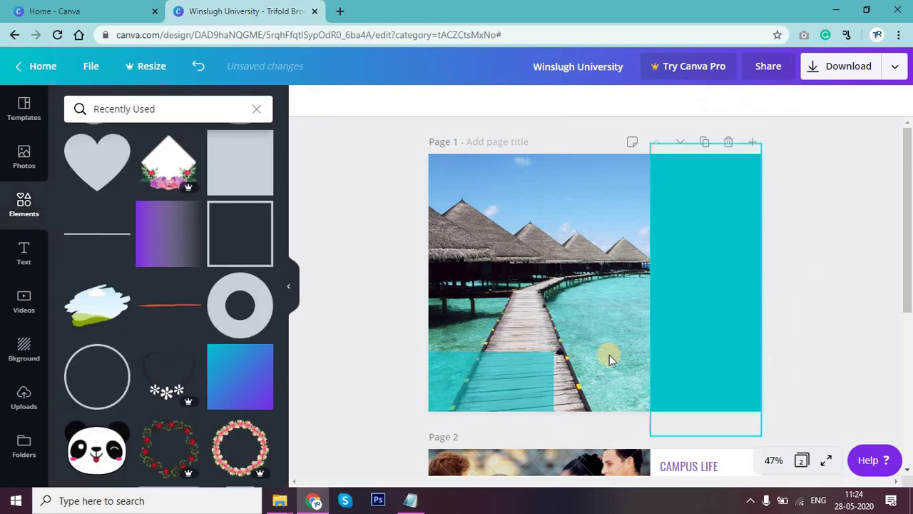
Duplicate the semi-transparent turquoise square on page 1, shrink the copy, and place it over the larger square's upper-right corner.
{"action": "left_click", "coordinate": [526, 369]}
{"action": "left_click_drag", "start_coordinate": [526, 368], "coordinate": [600, 294]}
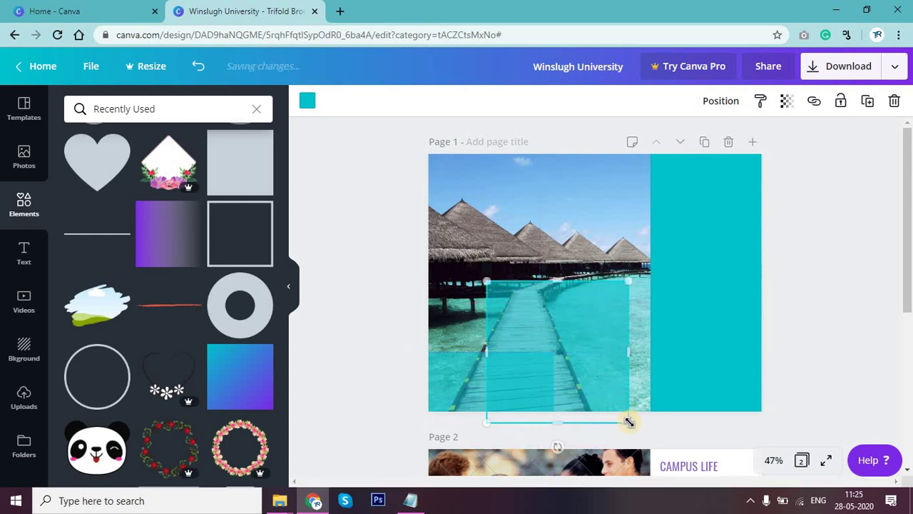
{"action": "left_click_drag", "start_coordinate": [600, 382], "coordinate": [550, 352]}
{"action": "left_click", "coordinate": [868, 349]}
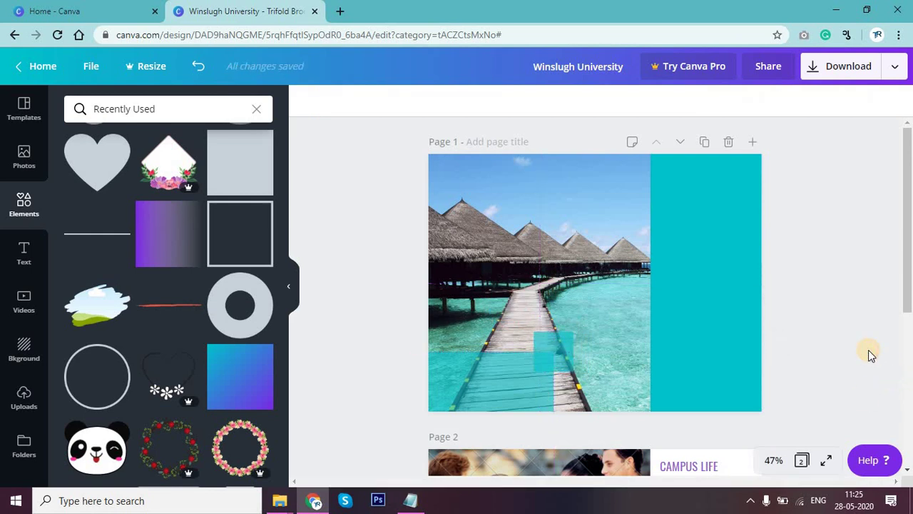
Add a square outline frame from the recently used elements to page 1 and color it white.
{"action": "left_click", "coordinate": [241, 211]}
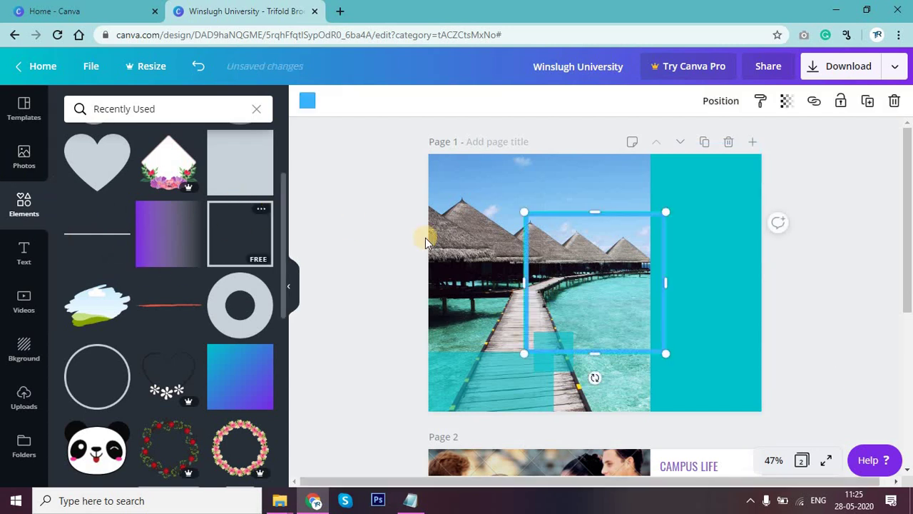
{"action": "left_click", "coordinate": [303, 103]}
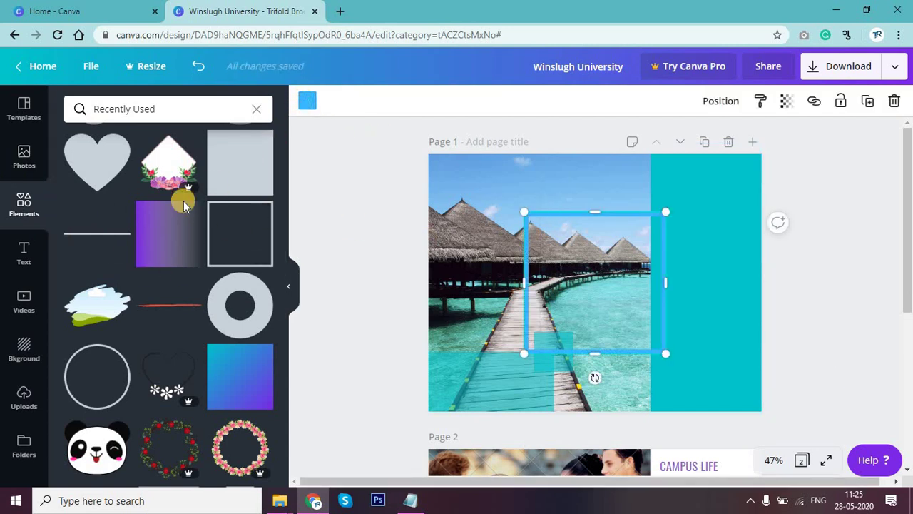
{"action": "left_click", "coordinate": [221, 234]}
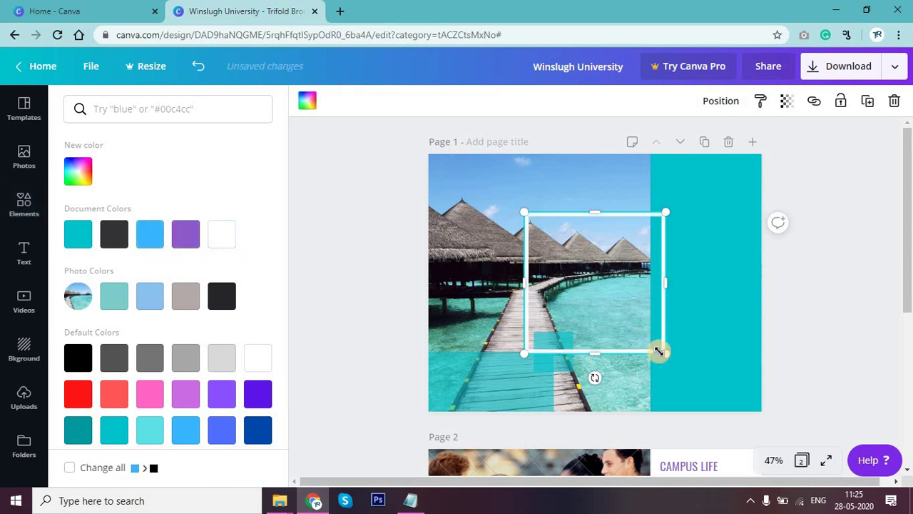
Resize the white outline frame to span the photo and turquoise panel just inside the page edges, about 7.6 high.
{"action": "left_click_drag", "start_coordinate": [665, 356], "coordinate": [568, 259]}
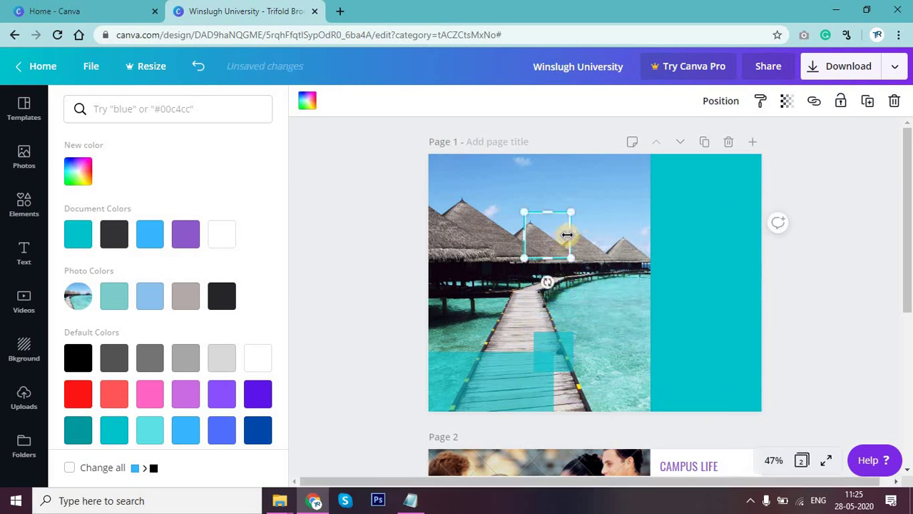
{"action": "left_click_drag", "start_coordinate": [642, 247], "coordinate": [683, 246]}
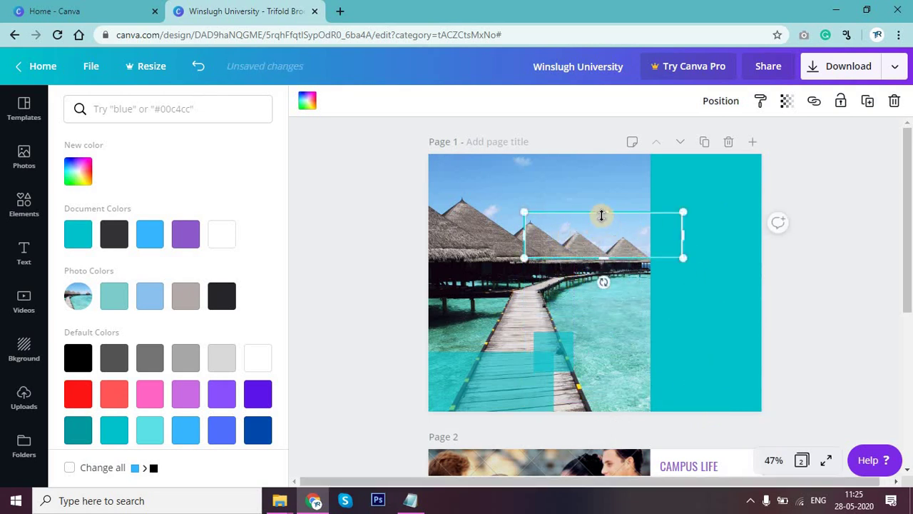
{"action": "left_click_drag", "start_coordinate": [595, 188], "coordinate": [589, 166]}
{"action": "left_click_drag", "start_coordinate": [684, 212], "coordinate": [727, 214]}
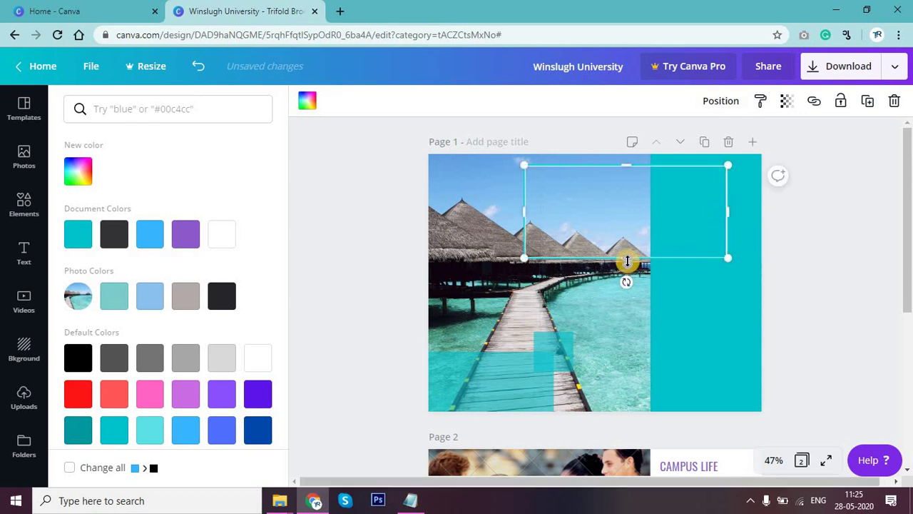
{"action": "left_click_drag", "start_coordinate": [627, 257], "coordinate": [630, 216]}
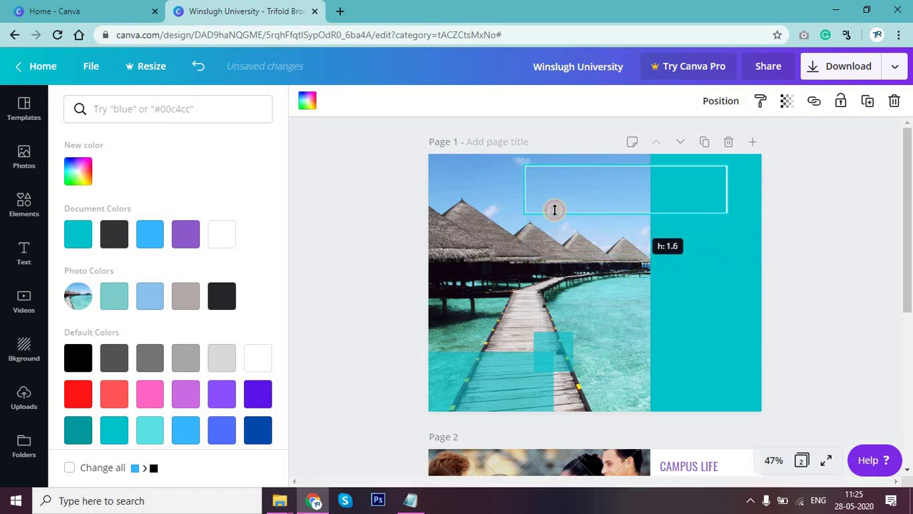
{"action": "left_click_drag", "start_coordinate": [554, 210], "coordinate": [450, 190]}
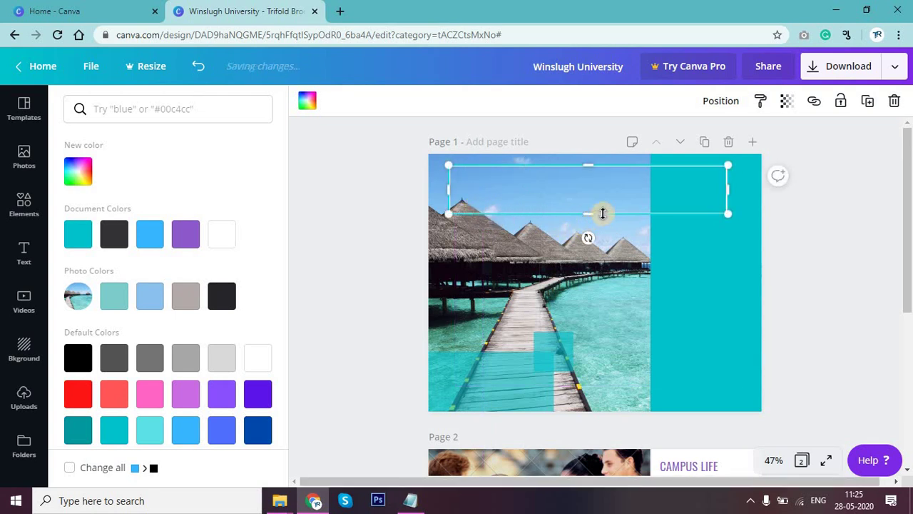
{"action": "left_click_drag", "start_coordinate": [586, 214], "coordinate": [580, 400]}
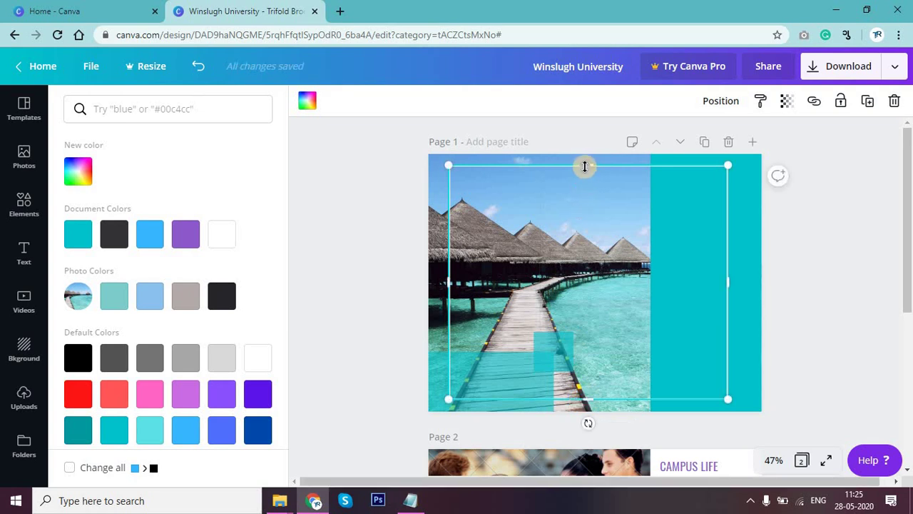
{"action": "left_click_drag", "start_coordinate": [443, 283], "coordinate": [440, 284]}
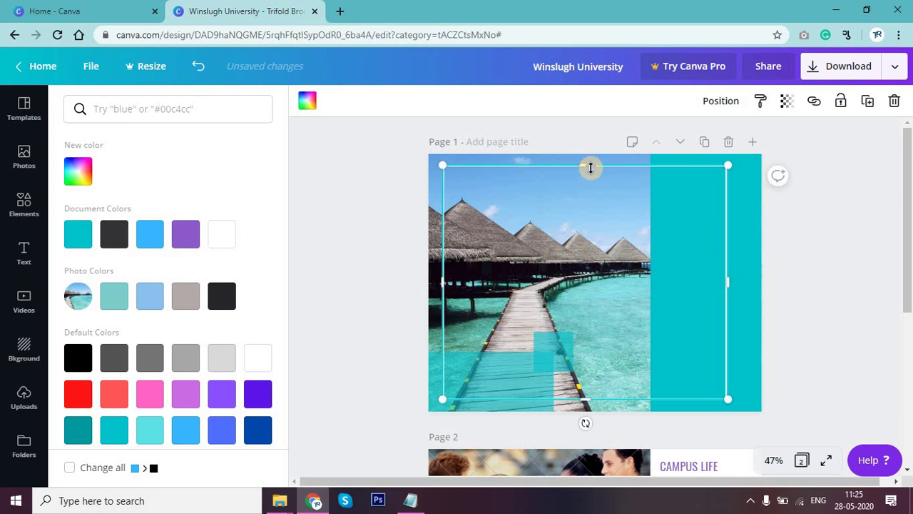
{"action": "left_click_drag", "start_coordinate": [592, 171], "coordinate": [592, 172]}
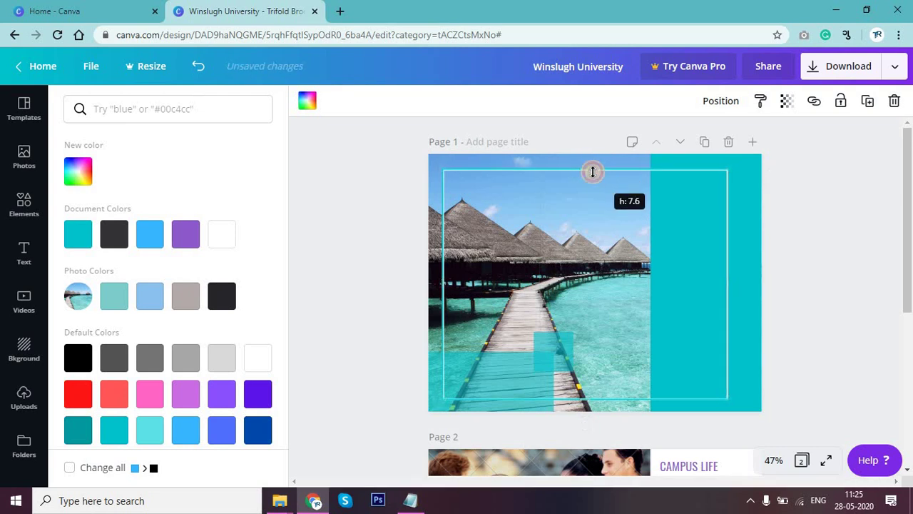
{"action": "left_click_drag", "start_coordinate": [562, 318], "coordinate": [561, 319]}
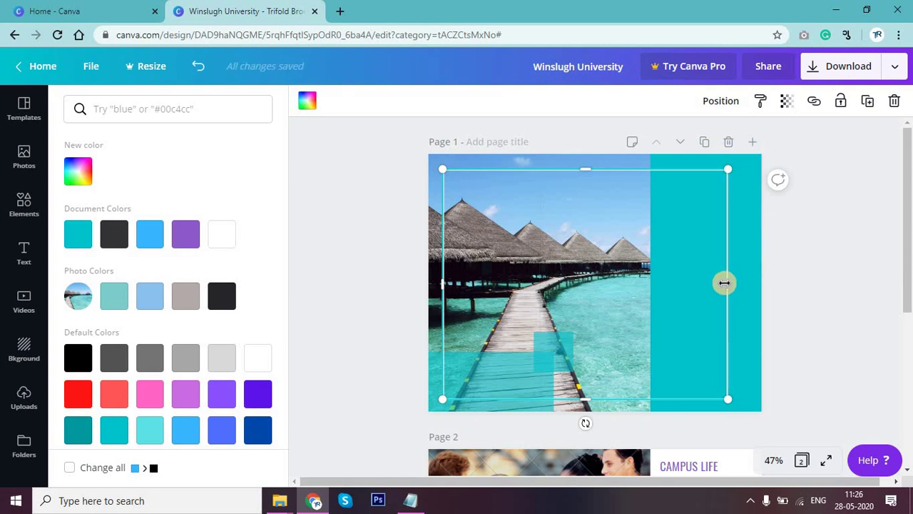
Align the white outline frame to the center and middle of page 1.
{"action": "left_click", "coordinate": [738, 107]}
{"action": "left_click", "coordinate": [645, 249]}
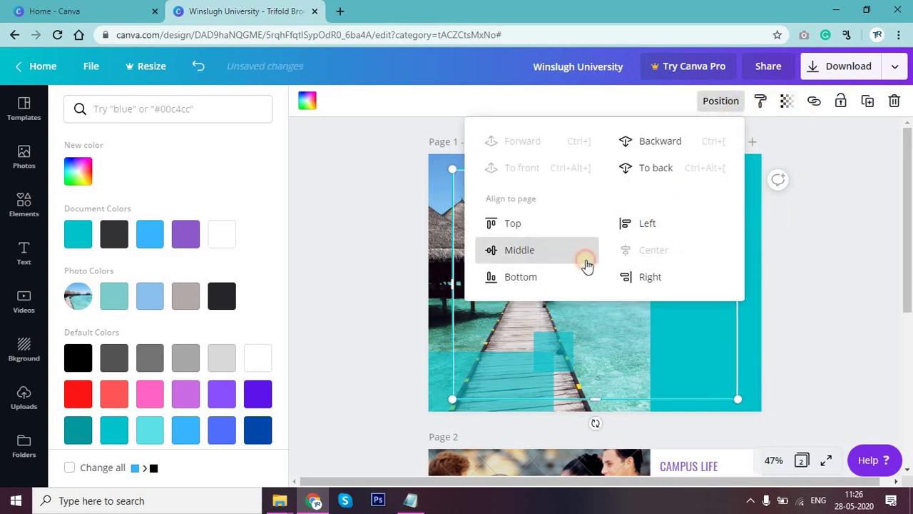
{"action": "left_click", "coordinate": [859, 299]}
{"action": "left_click", "coordinate": [860, 298]}
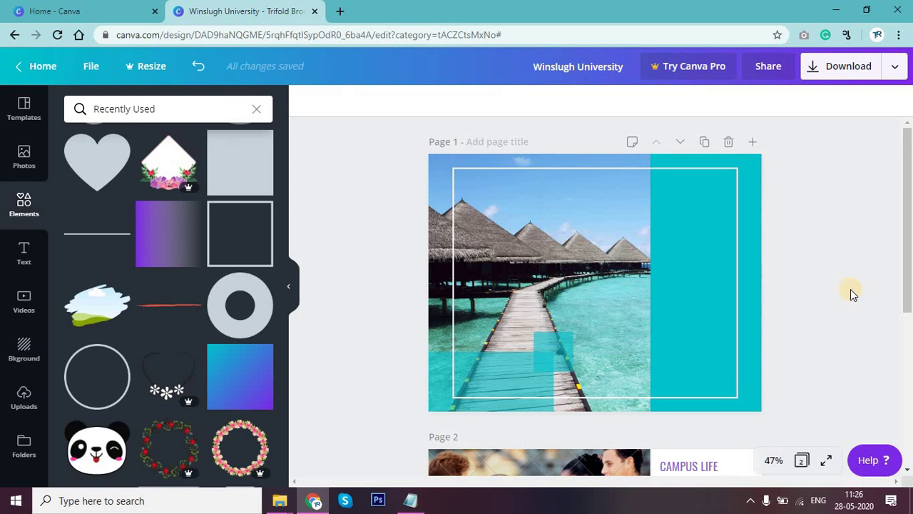
Add the Title, HEADING and Paragraph font combination to page 1 and shift it slightly toward the lower right.
{"action": "left_click", "coordinate": [23, 252]}
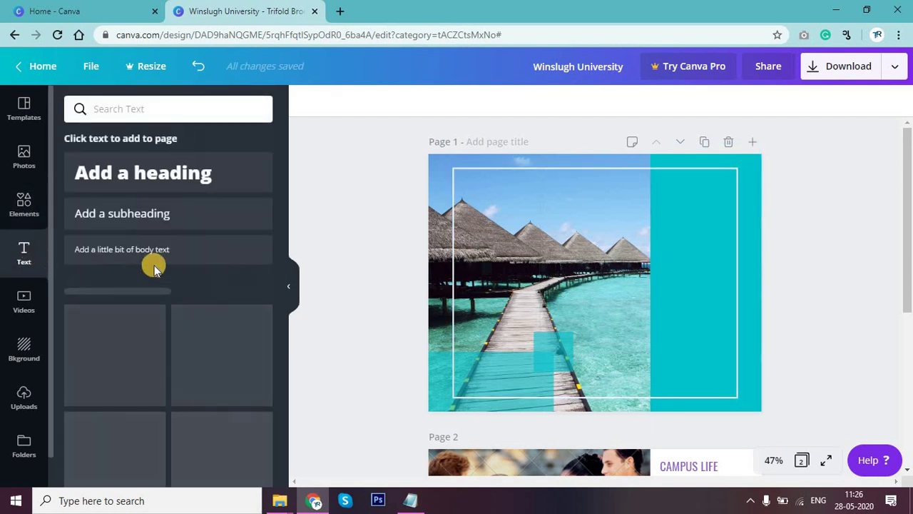
{"action": "scroll", "coordinate": [177, 362], "scroll_direction": "down", "scroll_amount": 1}
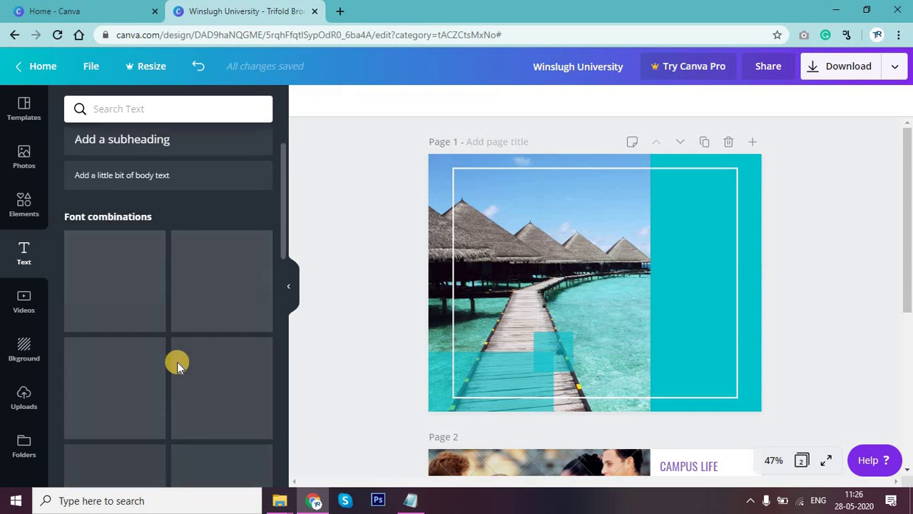
{"action": "scroll", "coordinate": [177, 362], "scroll_direction": "down", "scroll_amount": 2}
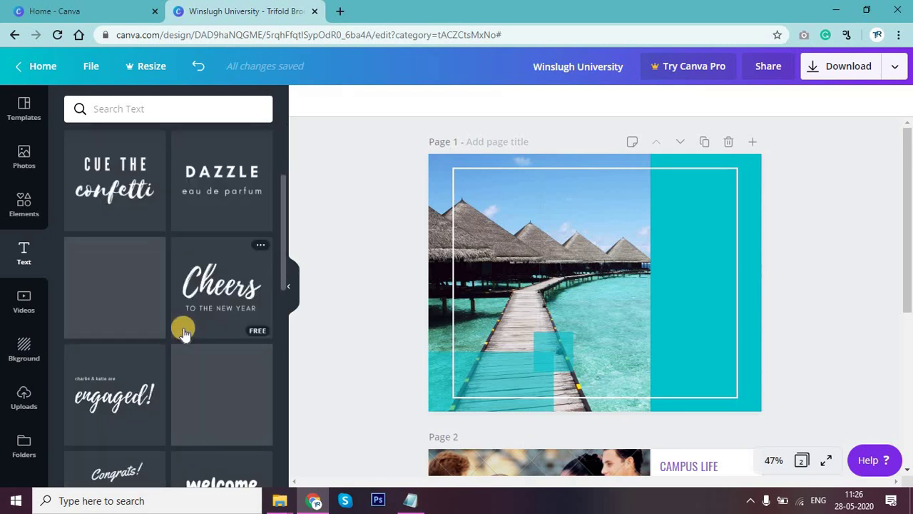
{"action": "scroll", "coordinate": [184, 333], "scroll_direction": "down", "scroll_amount": 3}
{"action": "scroll", "coordinate": [184, 333], "scroll_direction": "down", "scroll_amount": 4}
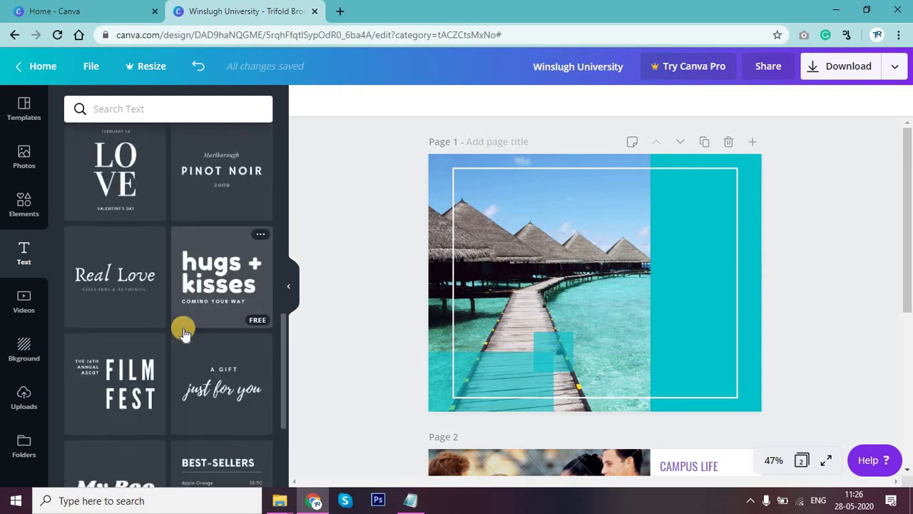
{"action": "scroll", "coordinate": [184, 333], "scroll_direction": "down", "scroll_amount": 6}
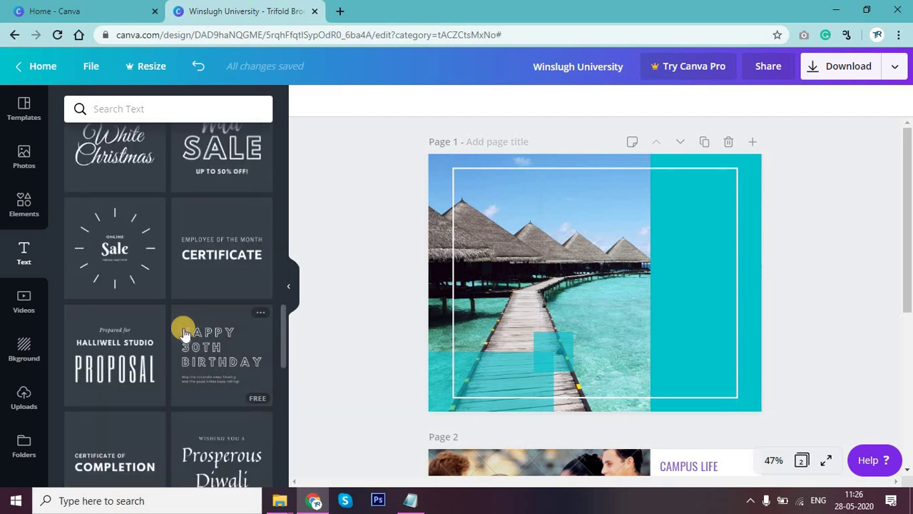
{"action": "scroll", "coordinate": [184, 333], "scroll_direction": "down", "scroll_amount": 5}
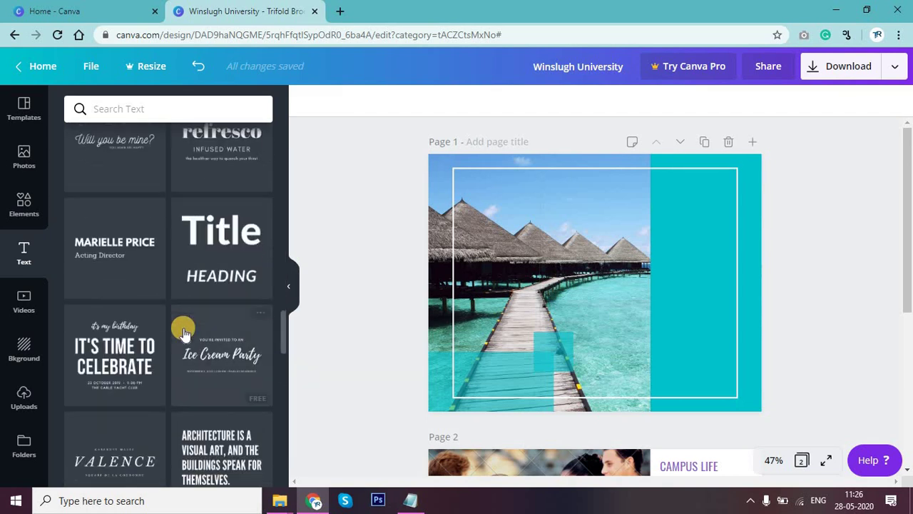
{"action": "scroll", "coordinate": [184, 333], "scroll_direction": "down", "scroll_amount": 4}
{"action": "scroll", "coordinate": [183, 332], "scroll_direction": "down", "scroll_amount": 2}
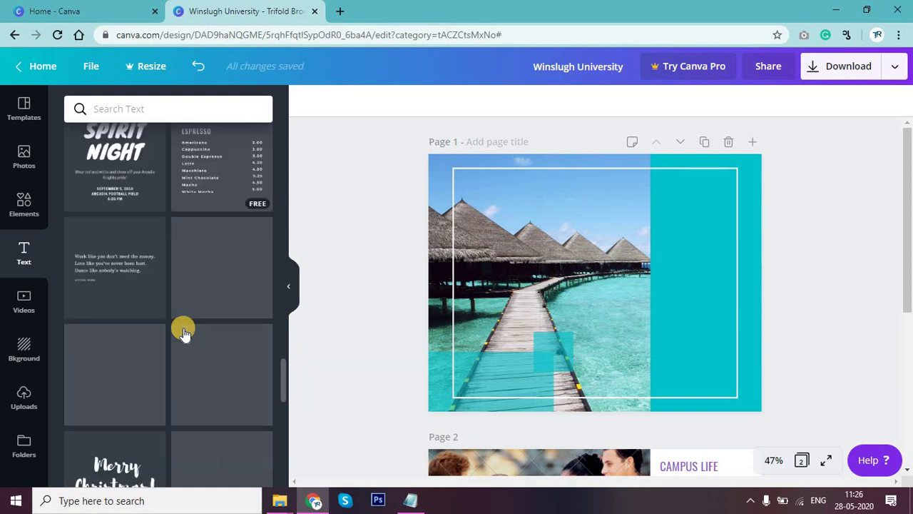
{"action": "scroll", "coordinate": [183, 332], "scroll_direction": "down", "scroll_amount": 6}
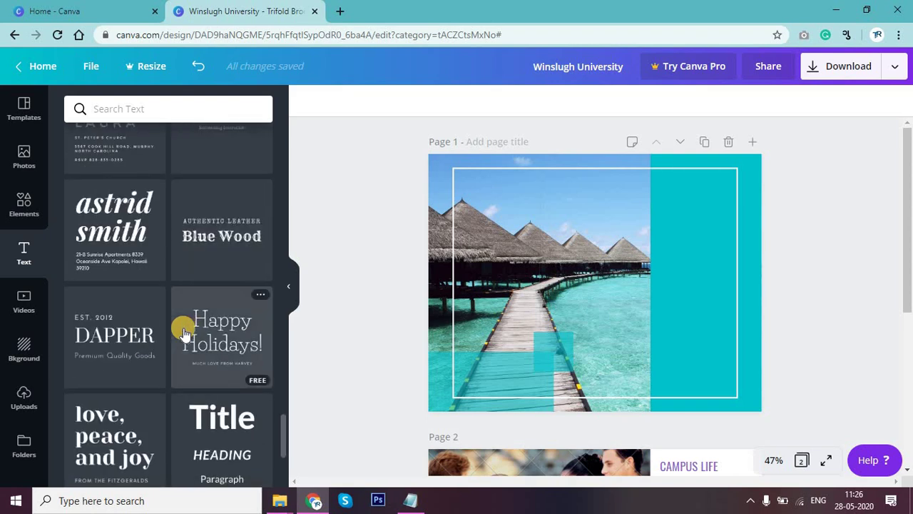
{"action": "scroll", "coordinate": [183, 332], "scroll_direction": "down", "scroll_amount": 3}
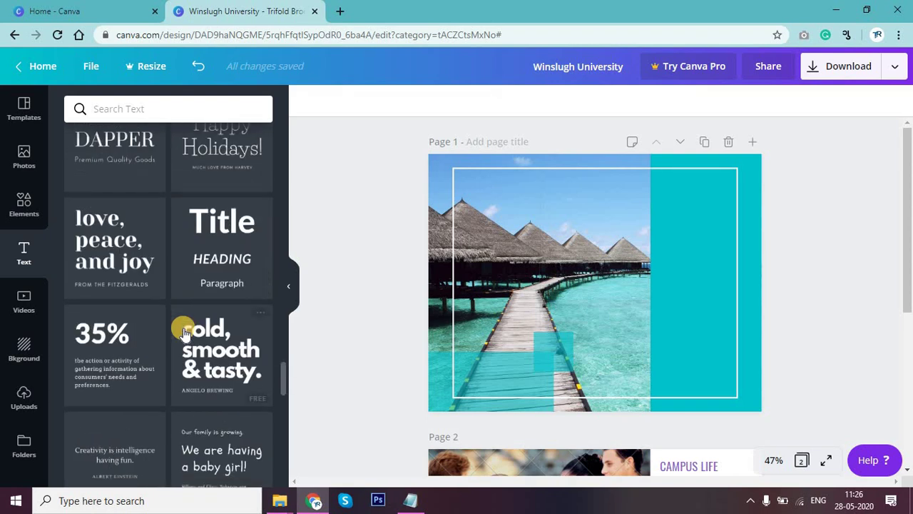
{"action": "left_click", "coordinate": [228, 235]}
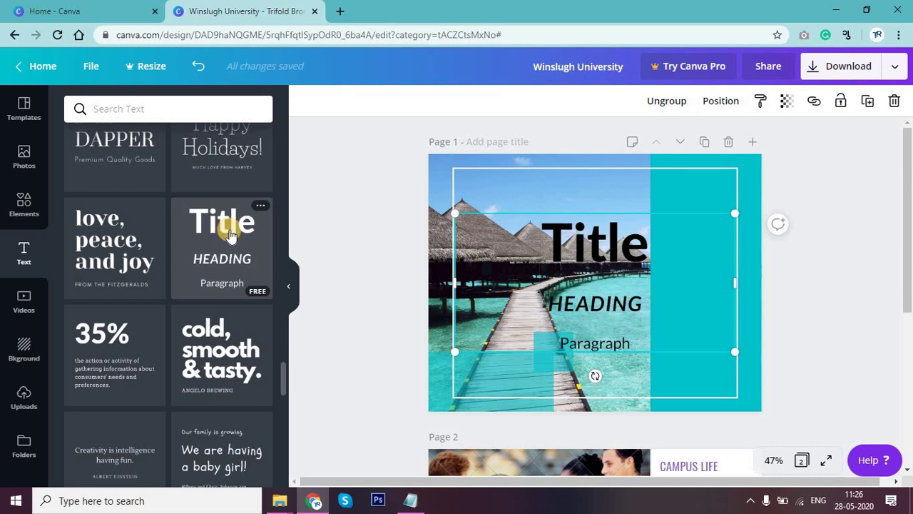
{"action": "left_click", "coordinate": [584, 249]}
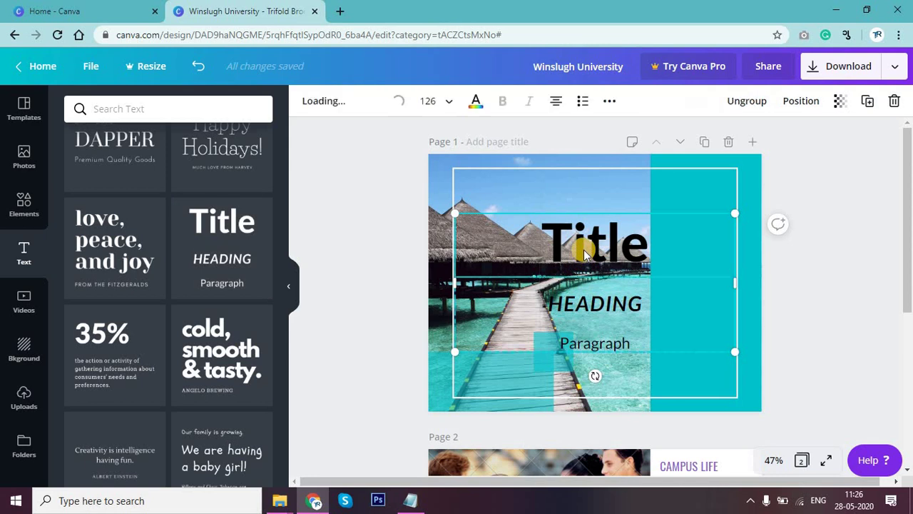
{"action": "left_click_drag", "start_coordinate": [542, 245], "coordinate": [579, 255]}
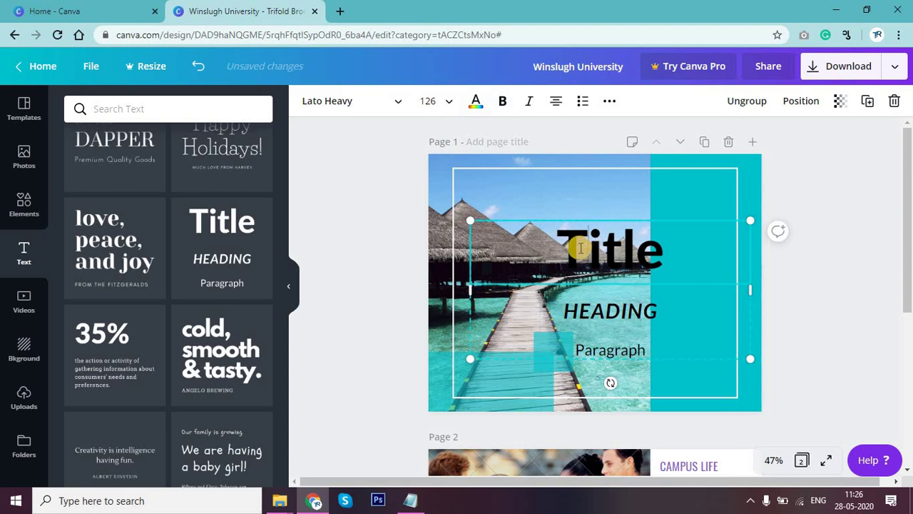
Replace the title text on page 1 with TRAVEL.
{"action": "double_click", "coordinate": [581, 247]}
{"action": "type", "text": "T"}
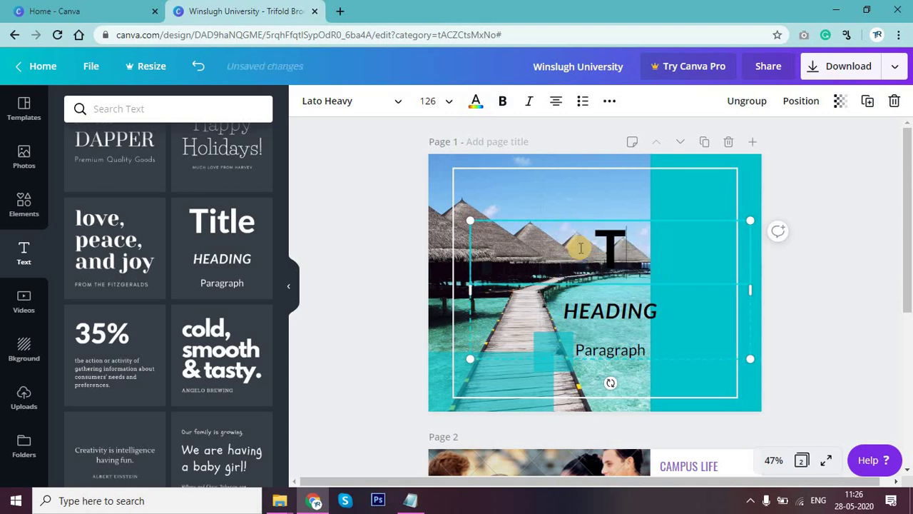
{"action": "type", "text": "R"}
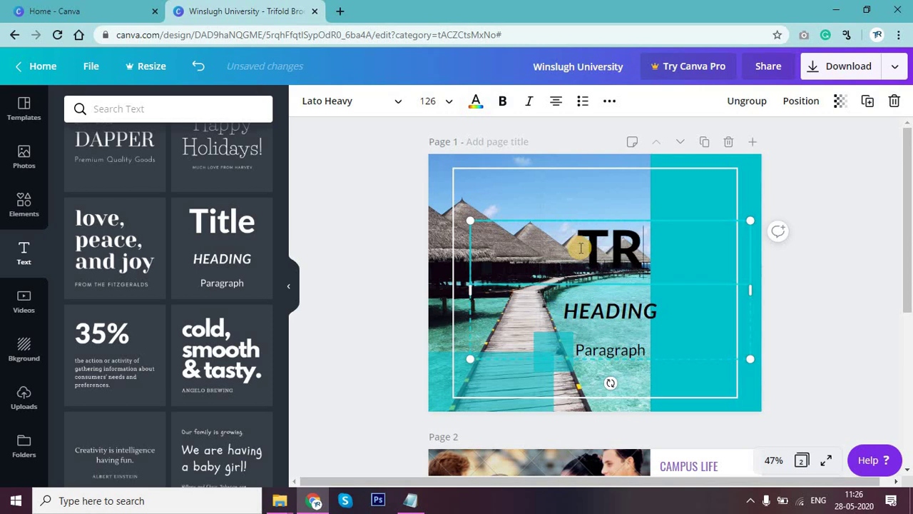
{"action": "type", "text": "AVEL"}
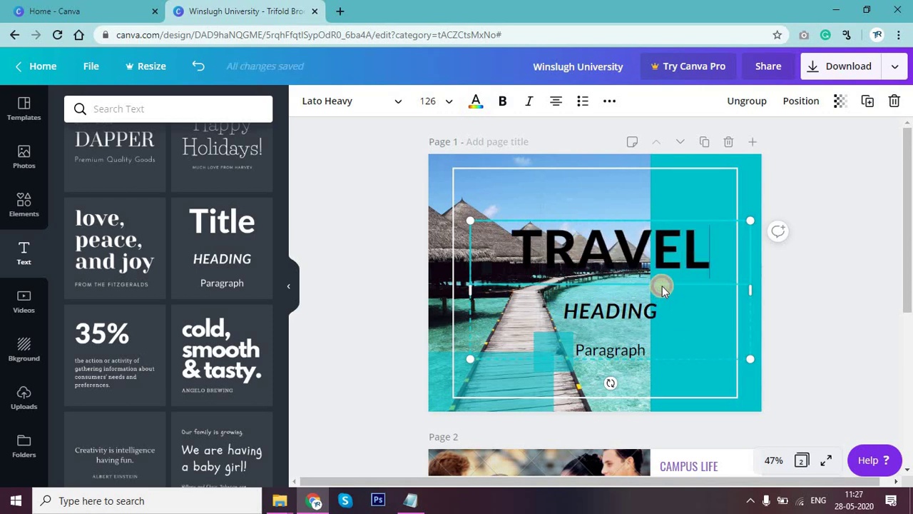
Make the TRAVEL title bold and color it white.
{"action": "double_click", "coordinate": [679, 255]}
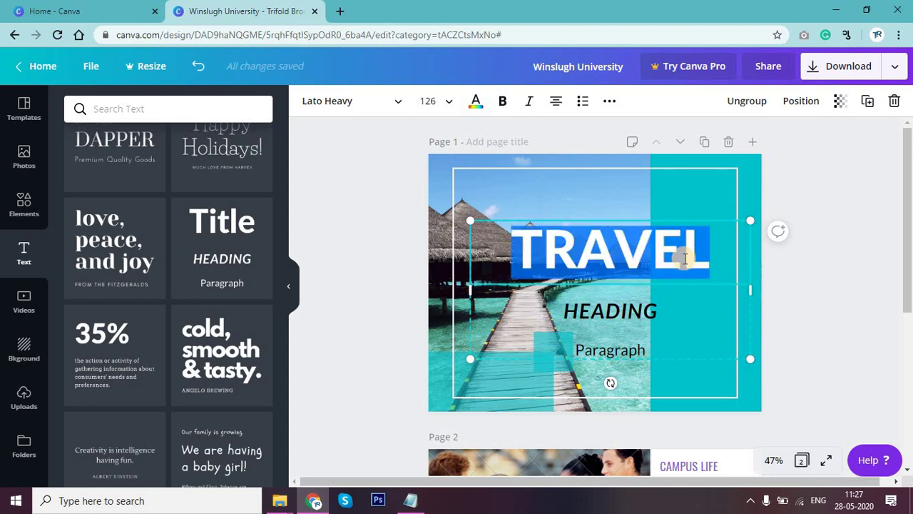
{"action": "left_click", "coordinate": [503, 105]}
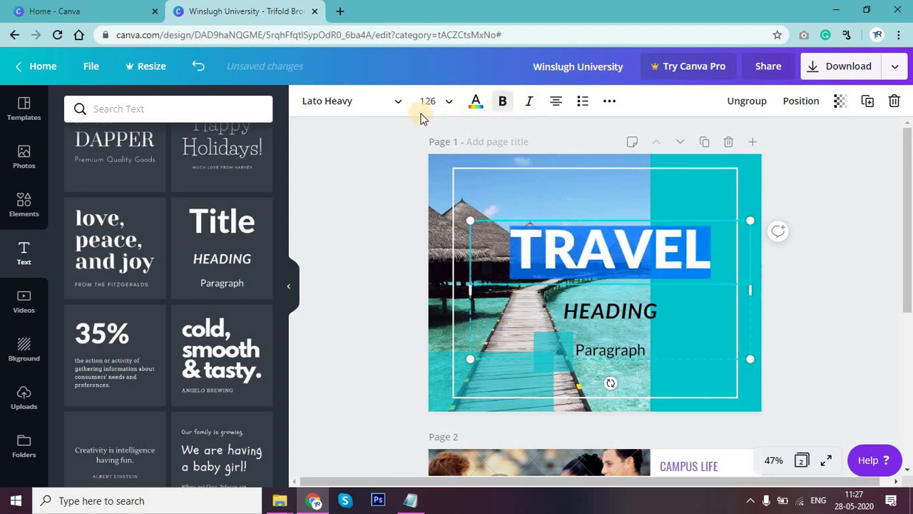
{"action": "left_click", "coordinate": [477, 103]}
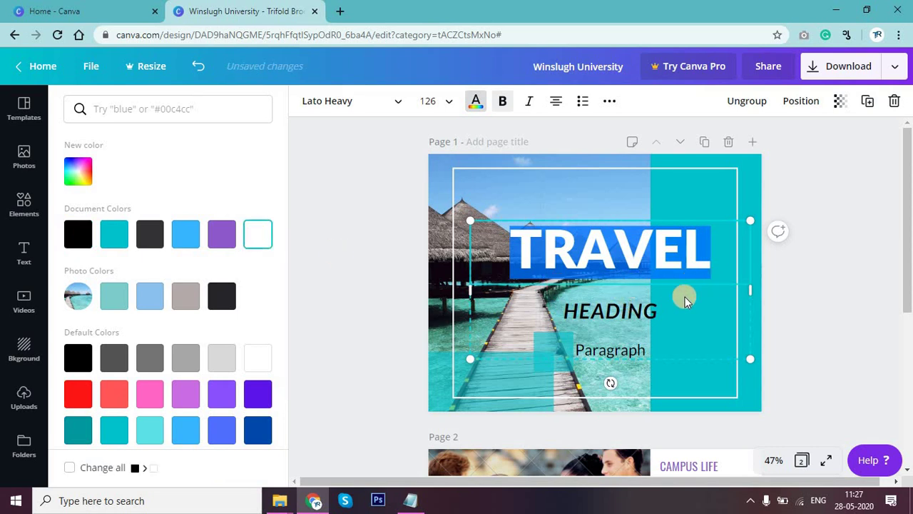
{"action": "left_click", "coordinate": [639, 303]}
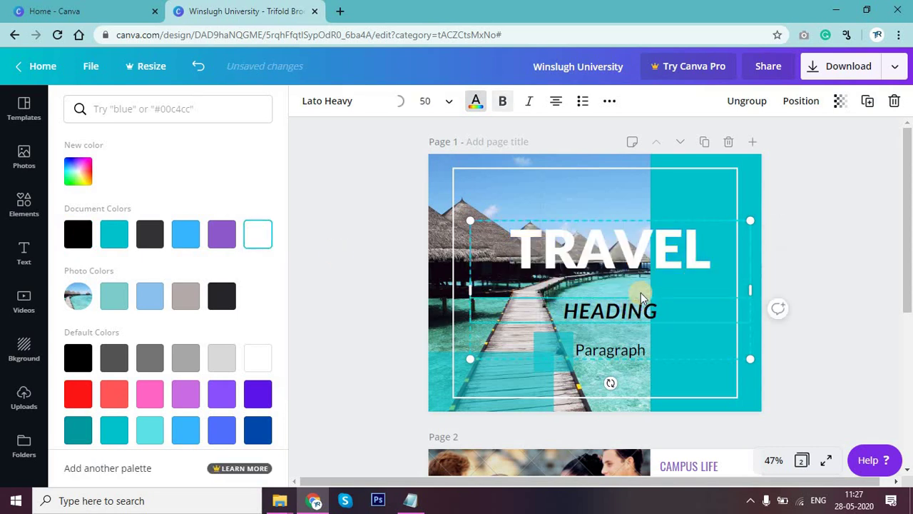
Delete the HEADING and Paragraph texts below the TRAVEL title on page 1.
{"action": "key", "text": "Delete"}
{"action": "left_click", "coordinate": [621, 346]}
{"action": "key", "text": "Delete"}
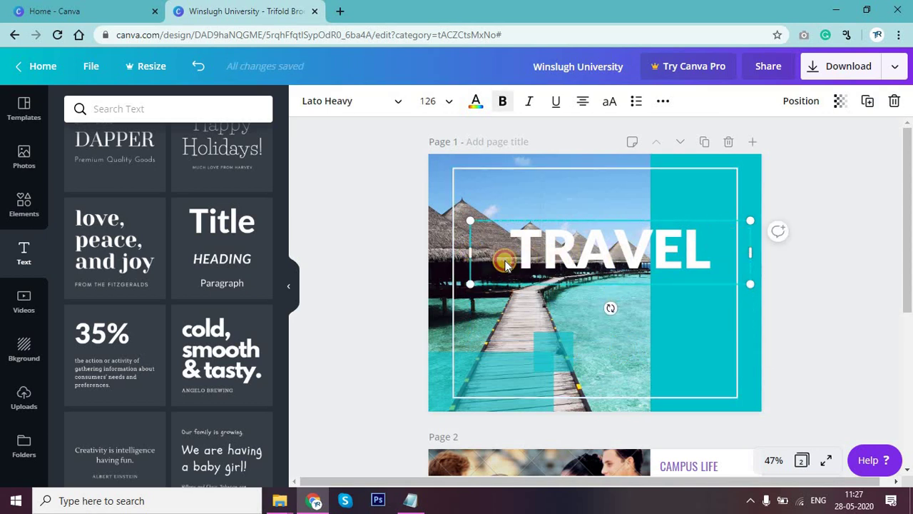
Narrow the TRAVEL text box to fit its word, then rotate it to read vertically upward on the turquoise panel.
{"action": "left_click_drag", "start_coordinate": [470, 256], "coordinate": [547, 264]}
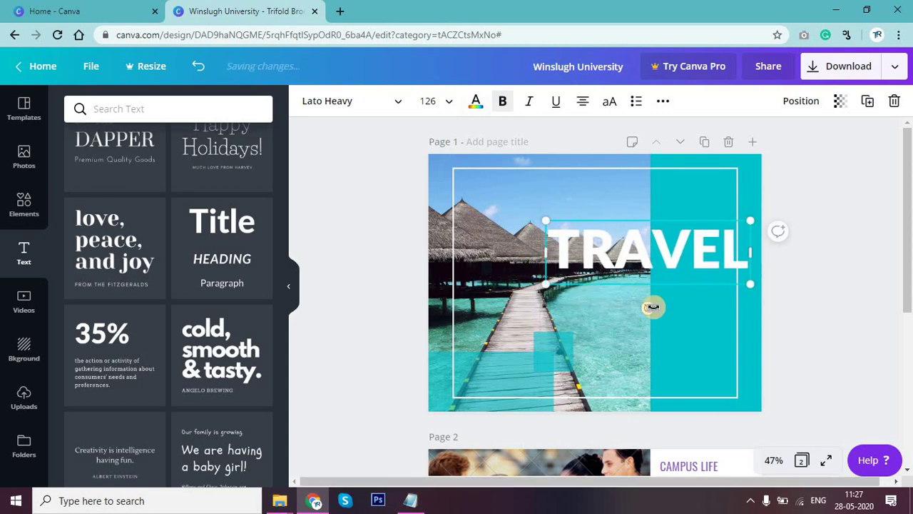
{"action": "left_click_drag", "start_coordinate": [652, 307], "coordinate": [694, 265]}
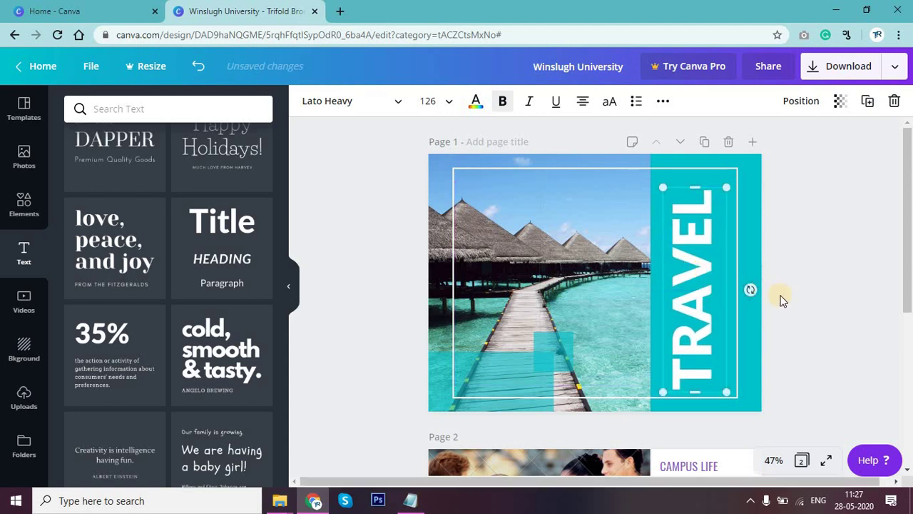
{"action": "left_click", "coordinate": [804, 300]}
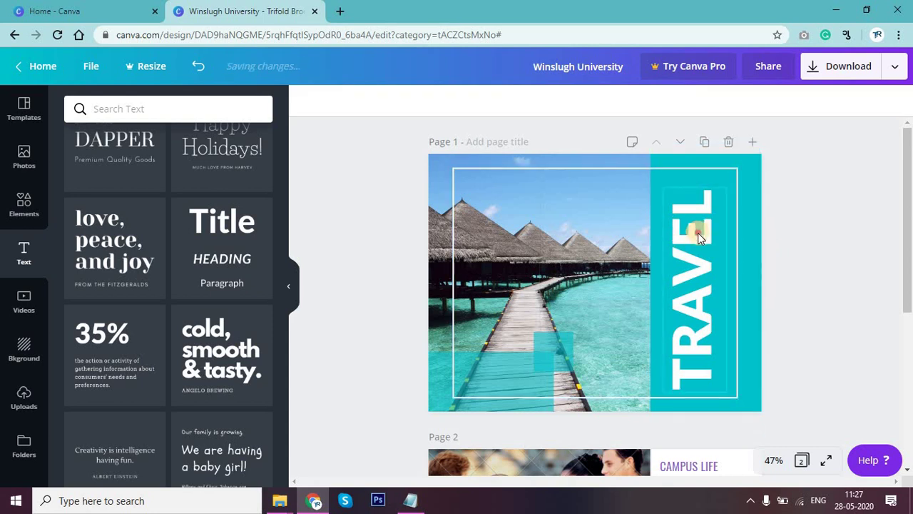
Shift the TRAVEL title onto the photo and add a solid square at the right edge of page 1, vertically centered.
{"action": "left_click_drag", "start_coordinate": [688, 243], "coordinate": [576, 242]}
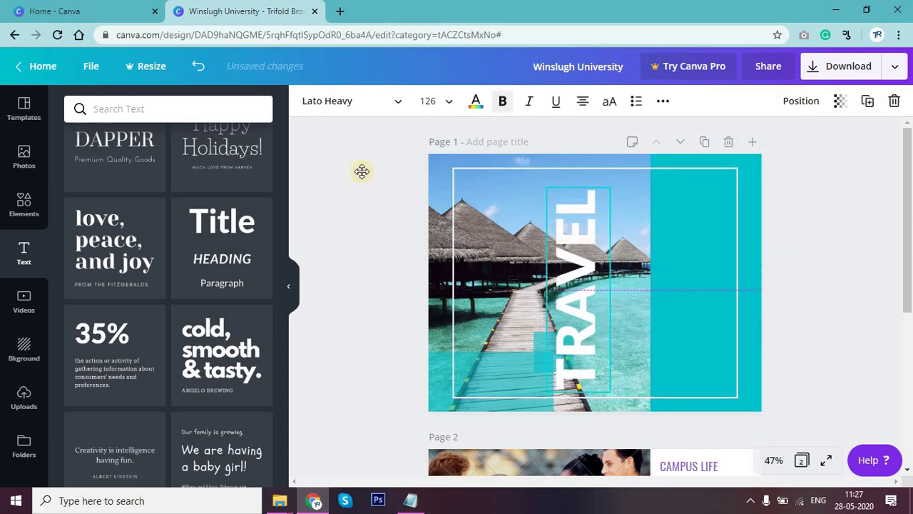
{"action": "left_click", "coordinate": [23, 200]}
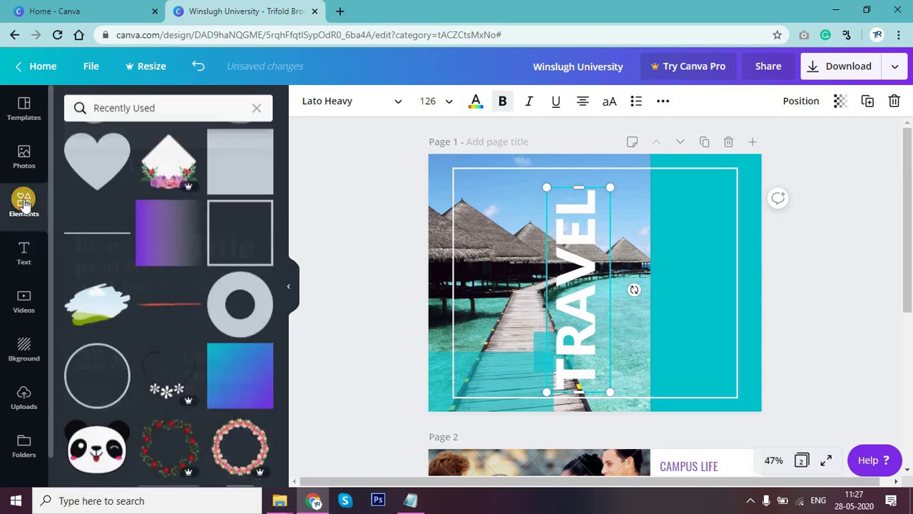
{"action": "left_click", "coordinate": [255, 153]}
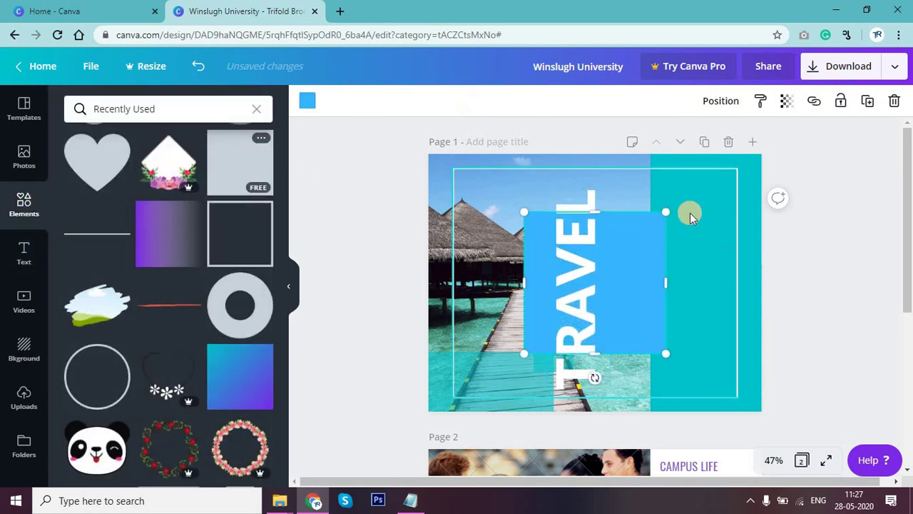
{"action": "left_click", "coordinate": [669, 261]}
{"action": "mouse_move", "coordinate": [727, 254]}
{"action": "left_mouse_down"}
{"action": "mouse_move", "coordinate": [748, 262]}
{"action": "mouse_move", "coordinate": [742, 257]}
{"action": "left_mouse_up"}
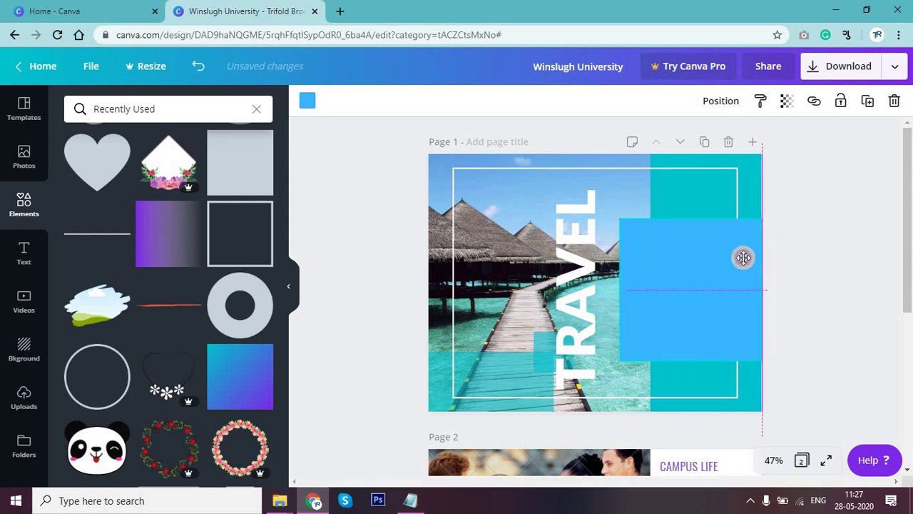
Color the square turquoise and stretch it to about 6.8 high, covering the middle of the white frame's right side.
{"action": "left_click", "coordinate": [786, 101]}
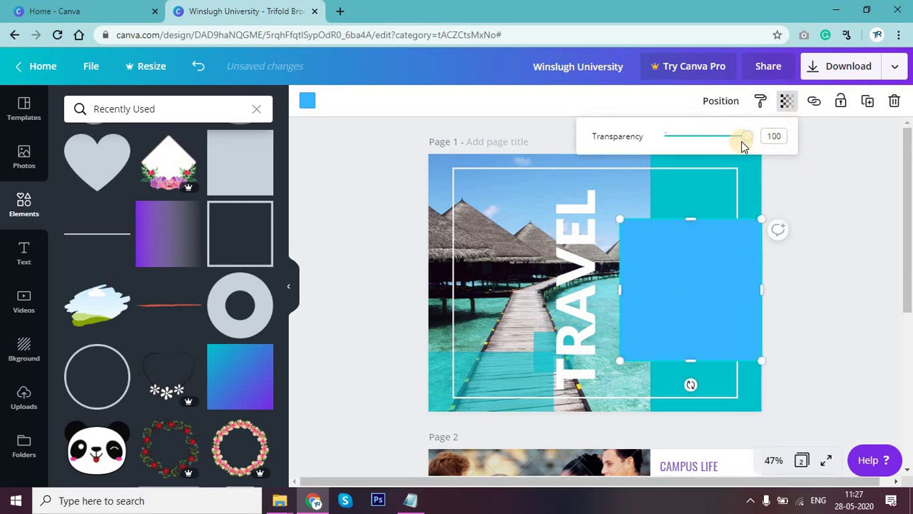
{"action": "left_click", "coordinate": [312, 104]}
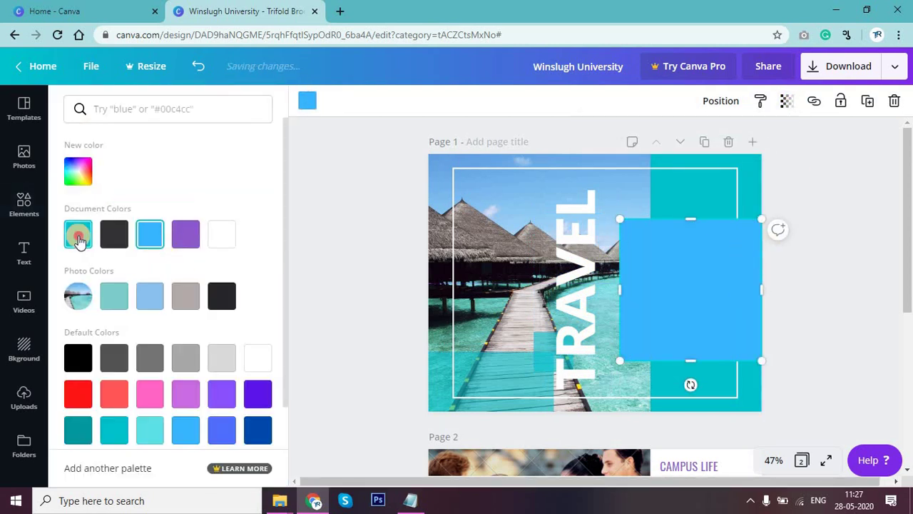
{"action": "left_click", "coordinate": [78, 233]}
{"action": "left_click_drag", "start_coordinate": [707, 279], "coordinate": [762, 255]}
{"action": "left_click_drag", "start_coordinate": [746, 320], "coordinate": [750, 384]}
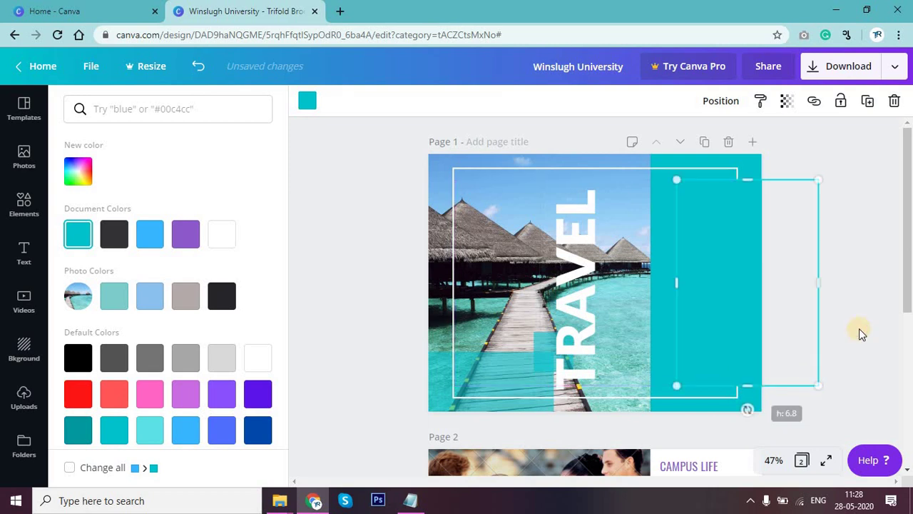
{"action": "left_click", "coordinate": [862, 328]}
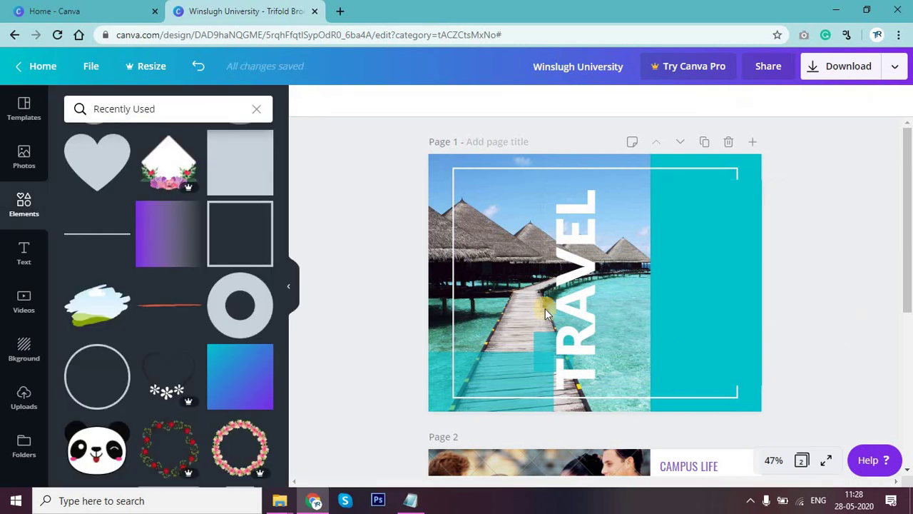
Move the vertical TRAVEL title into the gap in the white frame's right side.
{"action": "left_click", "coordinate": [647, 254]}
{"action": "left_click_drag", "start_coordinate": [647, 254], "coordinate": [744, 229]}
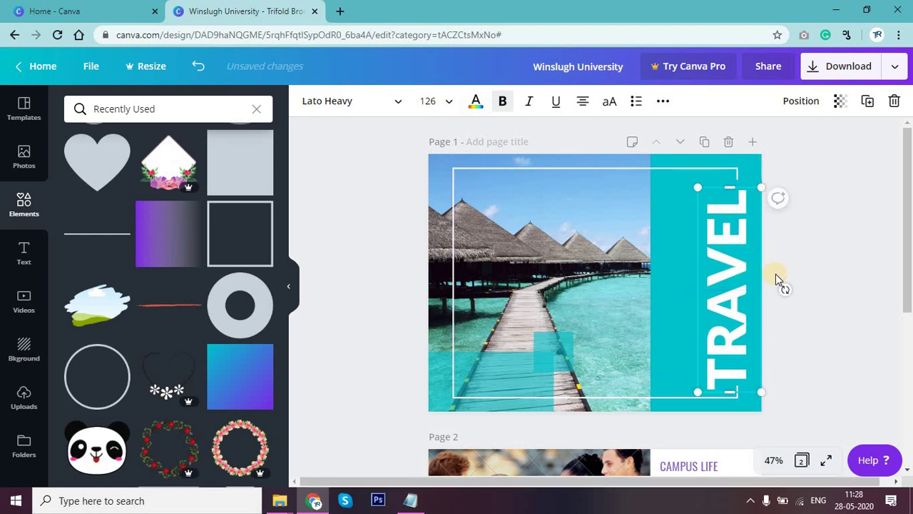
{"action": "left_click", "coordinate": [858, 295]}
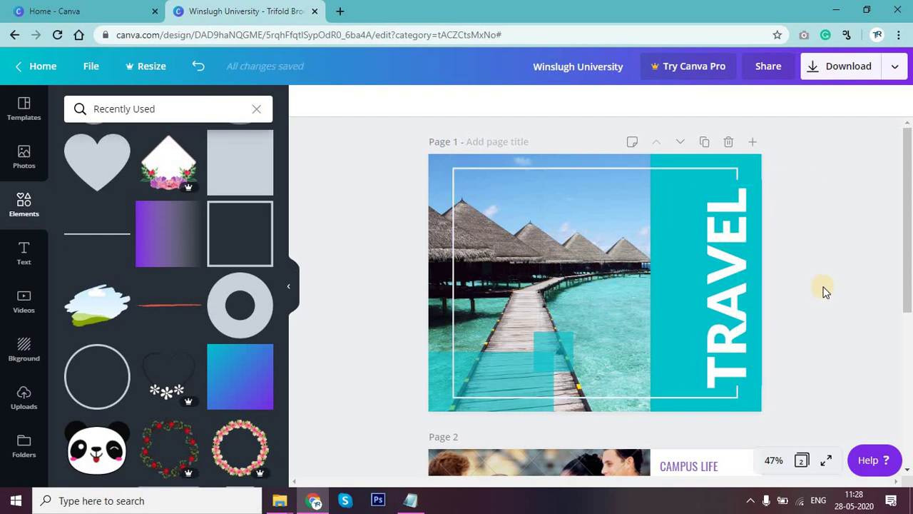
Delete the student photo from the picture frame on page 2.
{"action": "scroll", "coordinate": [827, 311], "scroll_direction": "down", "scroll_amount": 5}
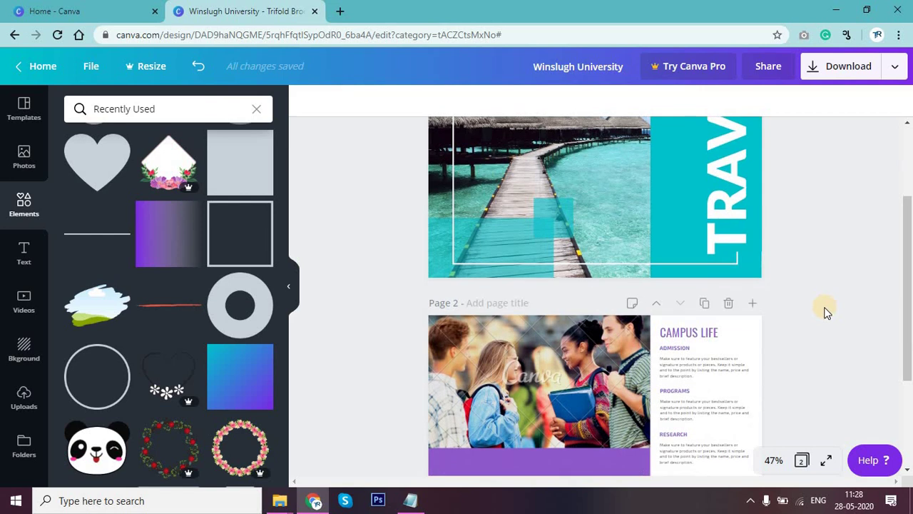
{"action": "left_click", "coordinate": [599, 246]}
{"action": "key", "text": "Delete"}
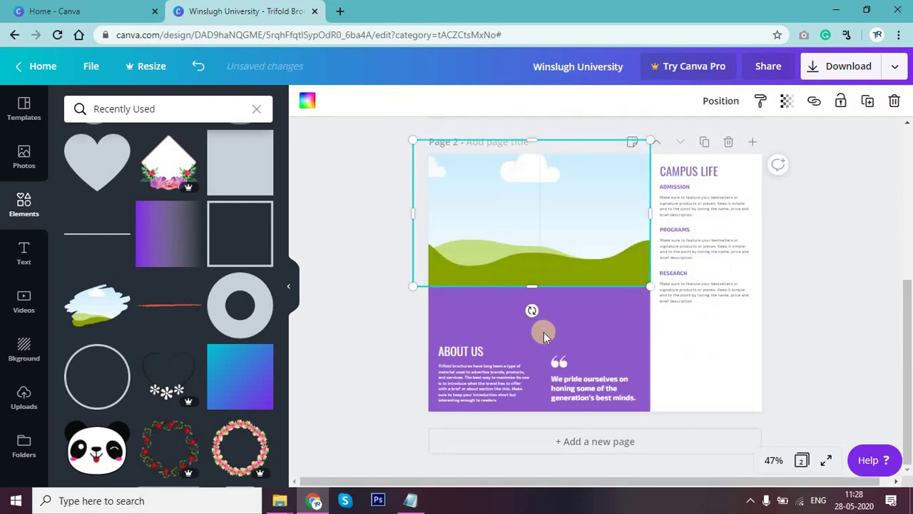
Change the purple background of page 2 to the turquoise document color.
{"action": "left_click", "coordinate": [544, 335]}
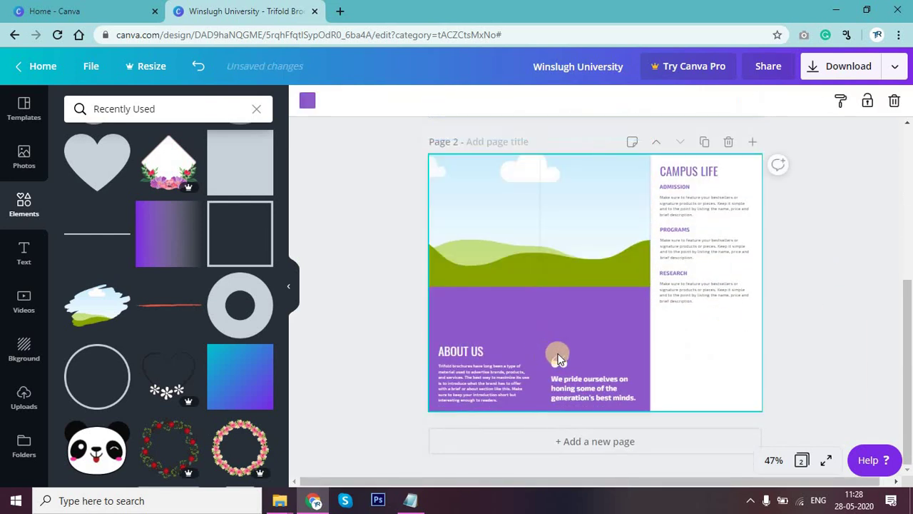
{"action": "left_click", "coordinate": [305, 102]}
{"action": "left_click", "coordinate": [86, 239]}
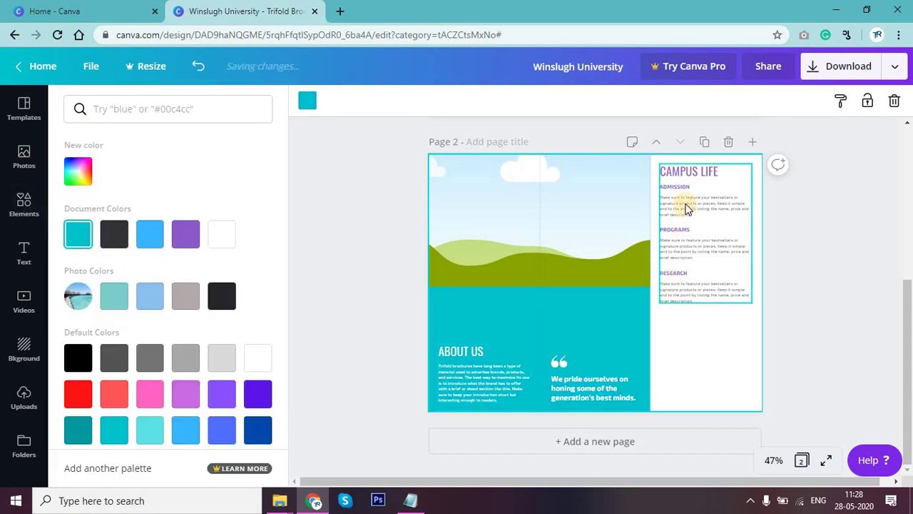
Replace the CAMPUS LIFE heading on page 2 with TRAVEL WITH US and color it turquoise.
{"action": "left_click", "coordinate": [684, 179]}
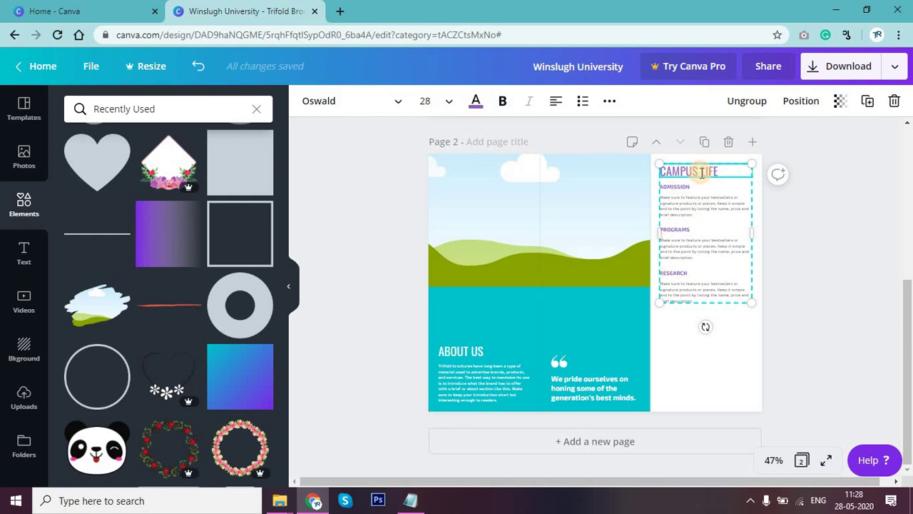
{"action": "double_click", "coordinate": [699, 172]}
{"action": "left_click_drag", "start_coordinate": [721, 173], "coordinate": [656, 174]}
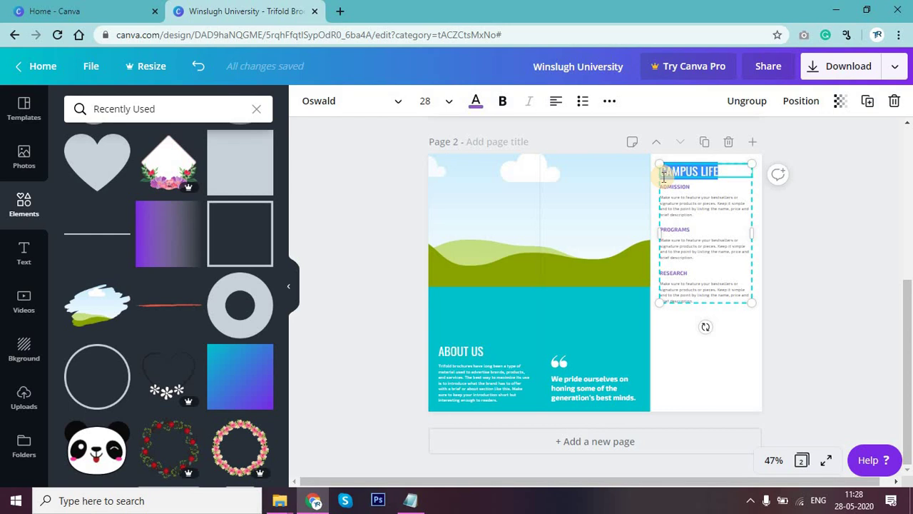
{"action": "key", "text": "BackSpace"}
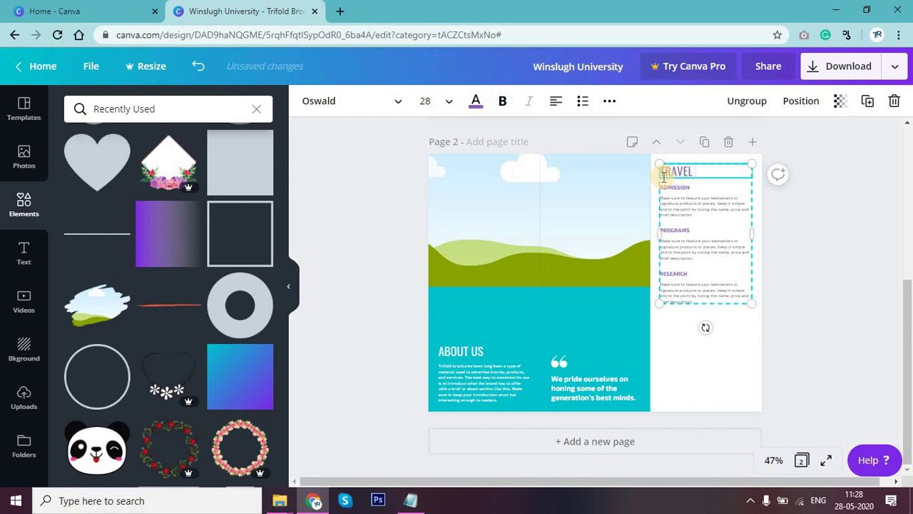
{"action": "type", "text": "TRAVEL WITH US"}
{"action": "triple_click", "coordinate": [663, 177]}
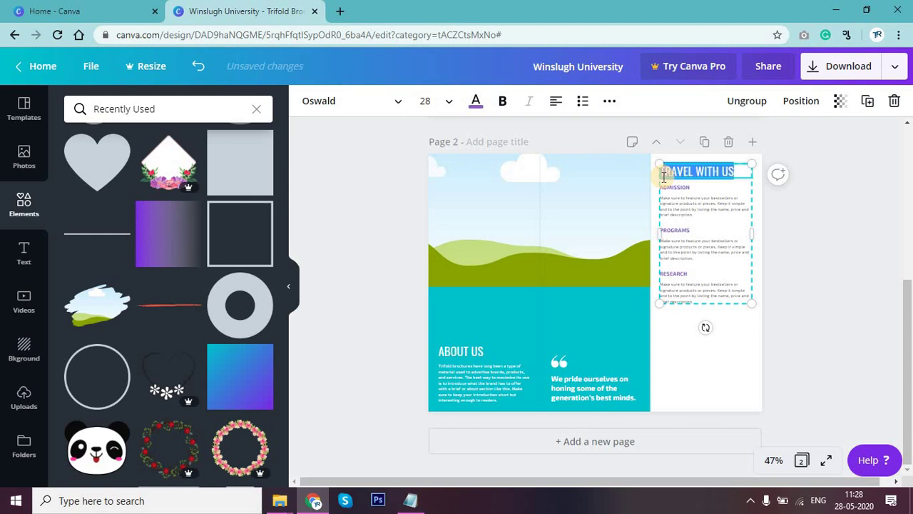
{"action": "left_click", "coordinate": [481, 108]}
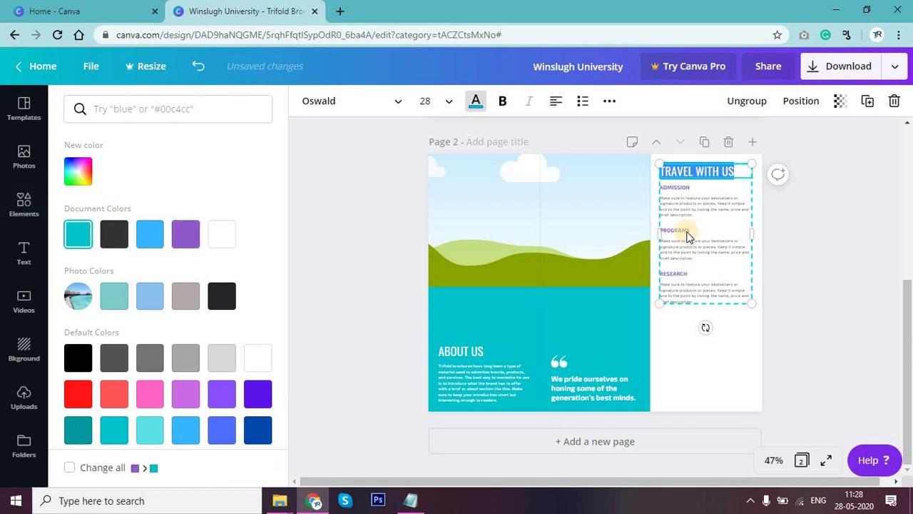
Replace the ADMISSION, PROGRAMS and RESEARCH subheadings on page 2 with LOREM IPSUM.
{"action": "left_click", "coordinate": [675, 189]}
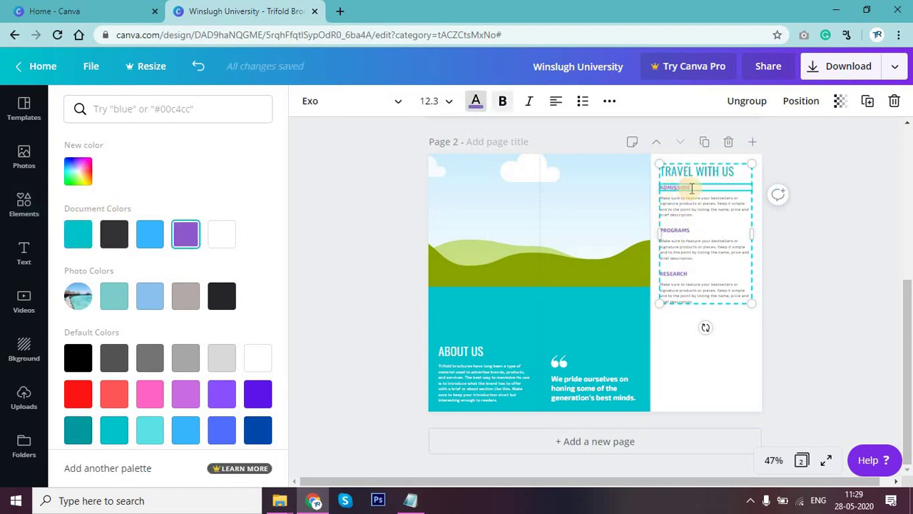
{"action": "left_click_drag", "start_coordinate": [688, 187], "coordinate": [659, 188]}
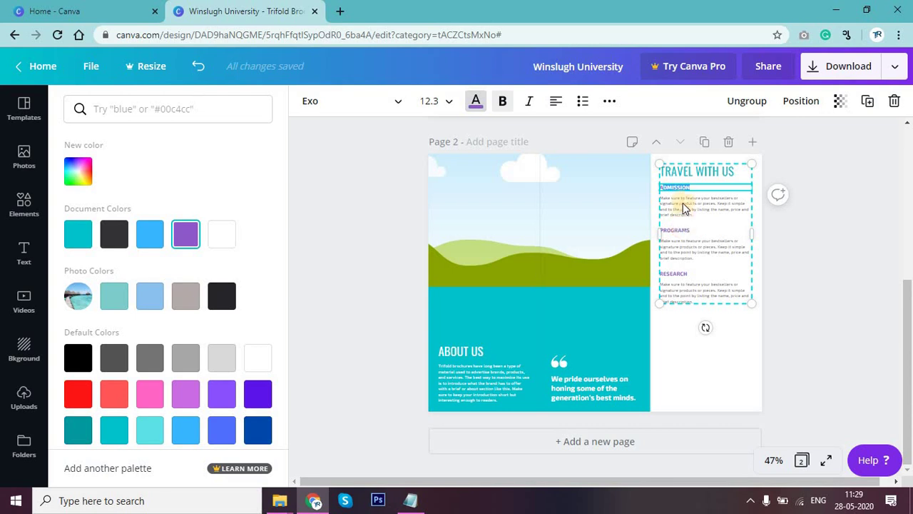
{"action": "left_click", "coordinate": [698, 186]}
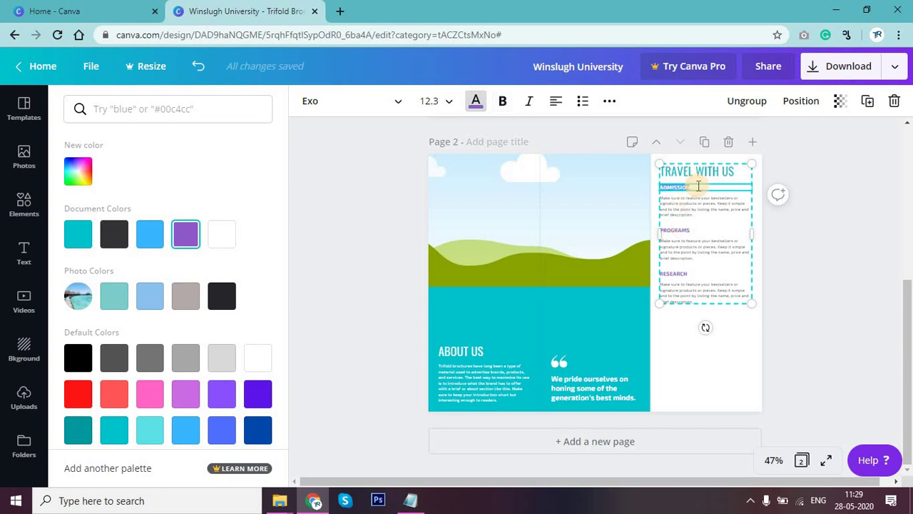
{"action": "type", "text": "a"}
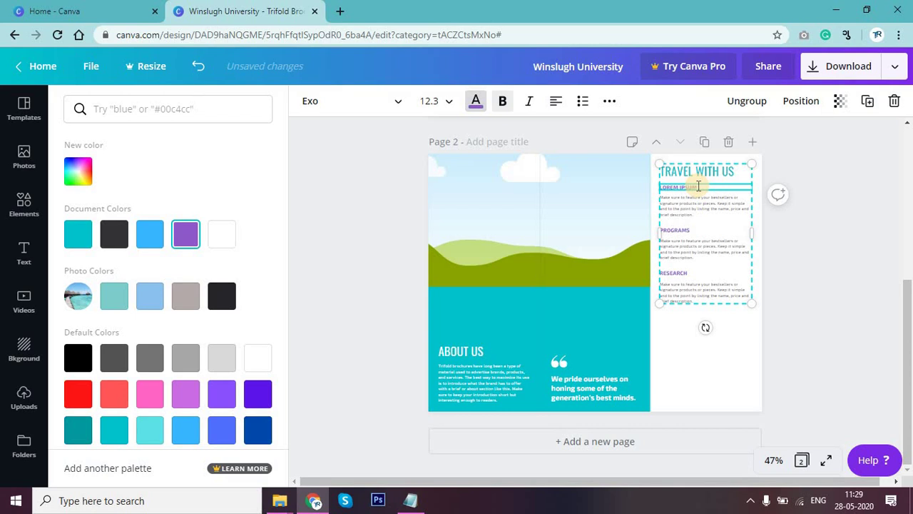
{"action": "double_click", "coordinate": [684, 230]}
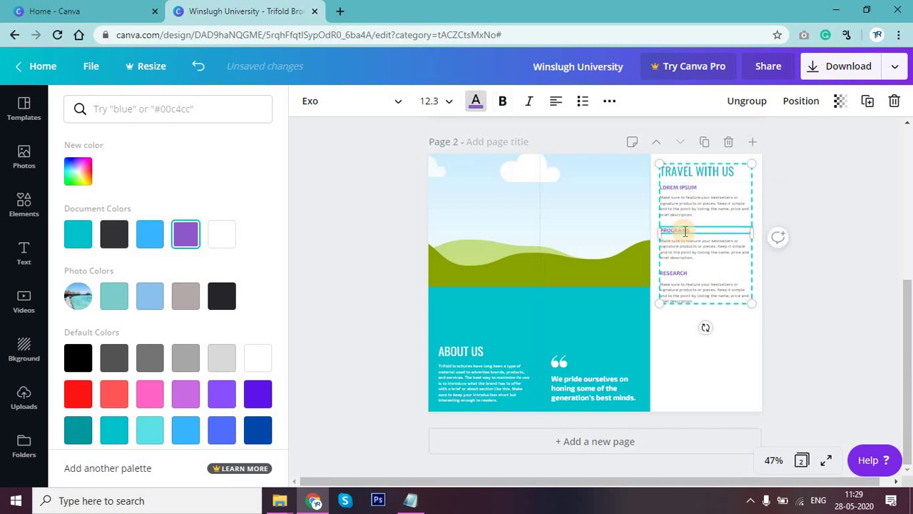
{"action": "double_click", "coordinate": [693, 231]}
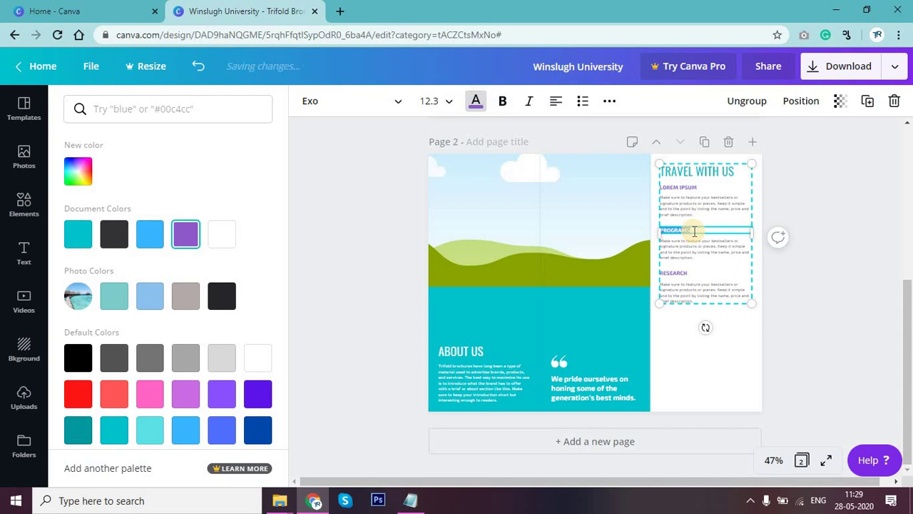
{"action": "type", "text": "LOREM IPSUM"}
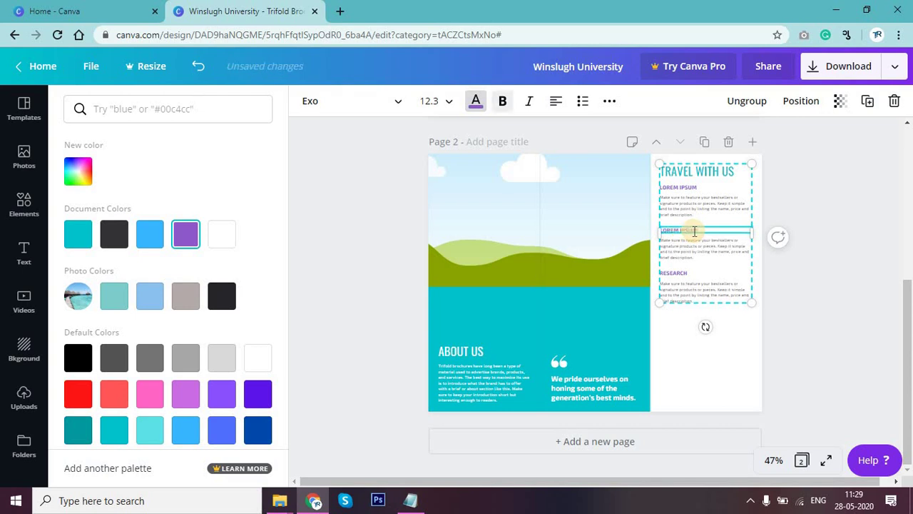
{"action": "double_click", "coordinate": [684, 274]}
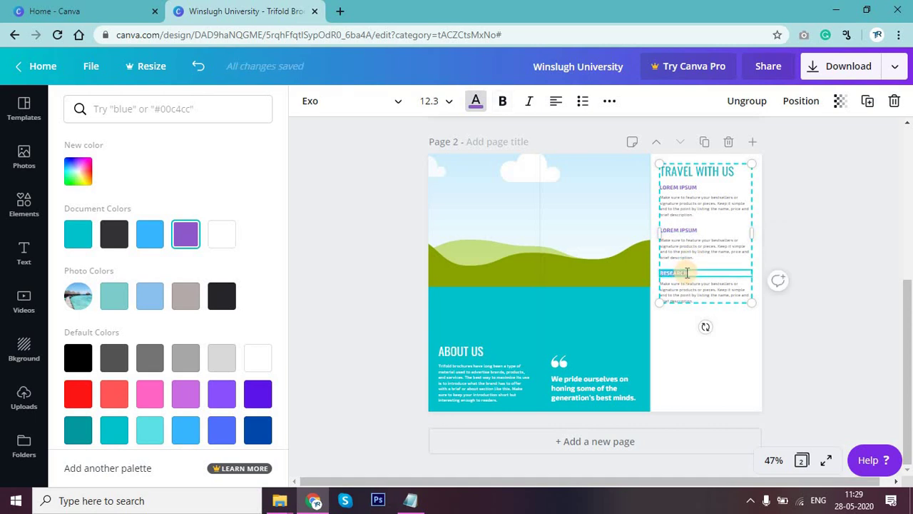
{"action": "type", "text": "LOR"}
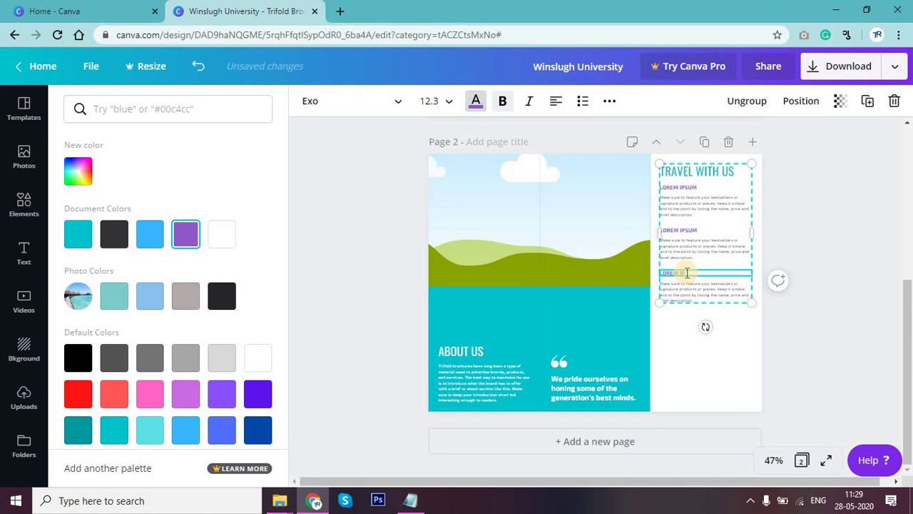
{"action": "type", "text": "EM IPSUM"}
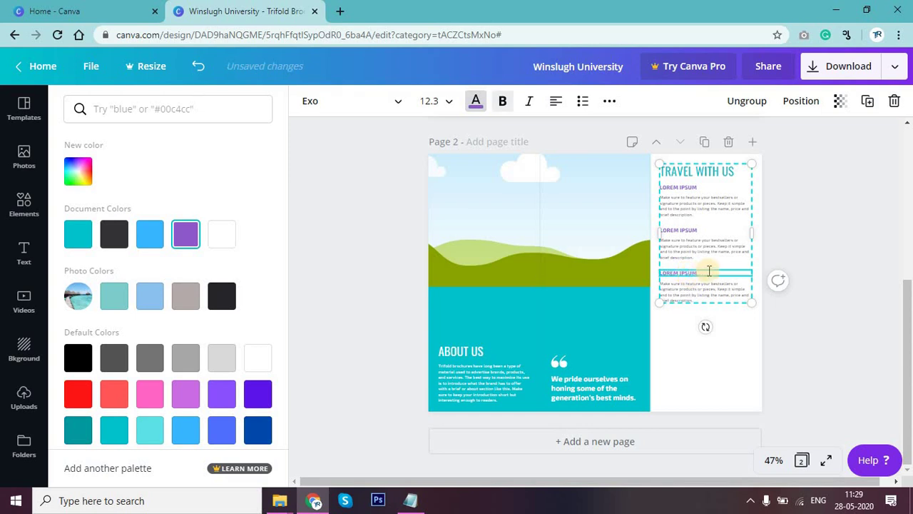
Ungroup the TRAVEL WITH US text block on page 2.
{"action": "left_click", "coordinate": [732, 306]}
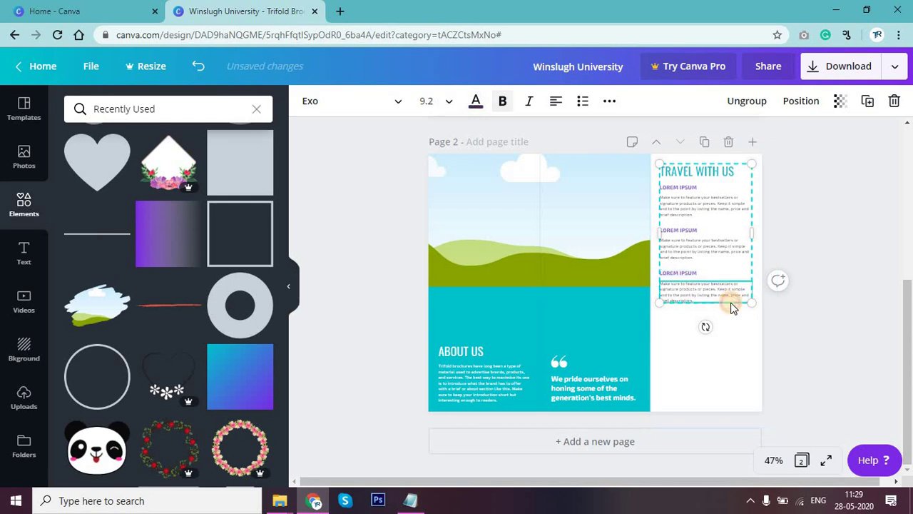
{"action": "right_click", "coordinate": [733, 307]}
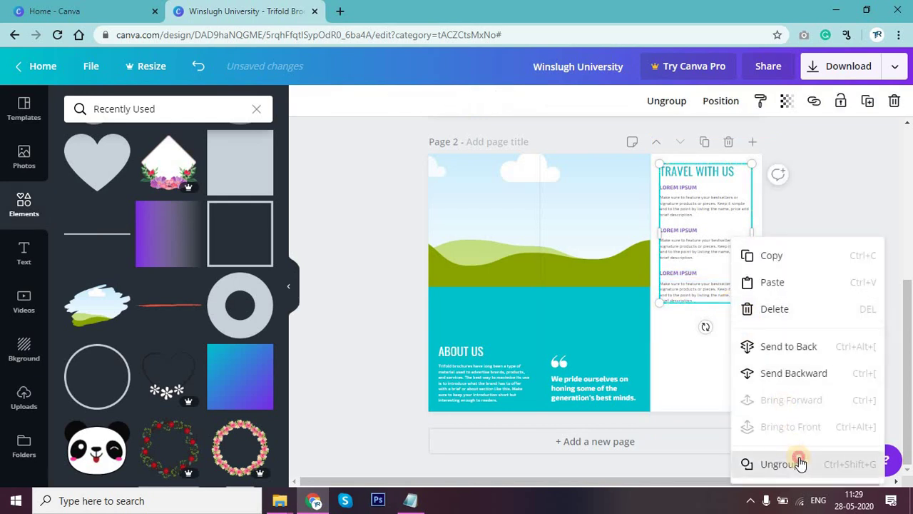
{"action": "left_click", "coordinate": [809, 218]}
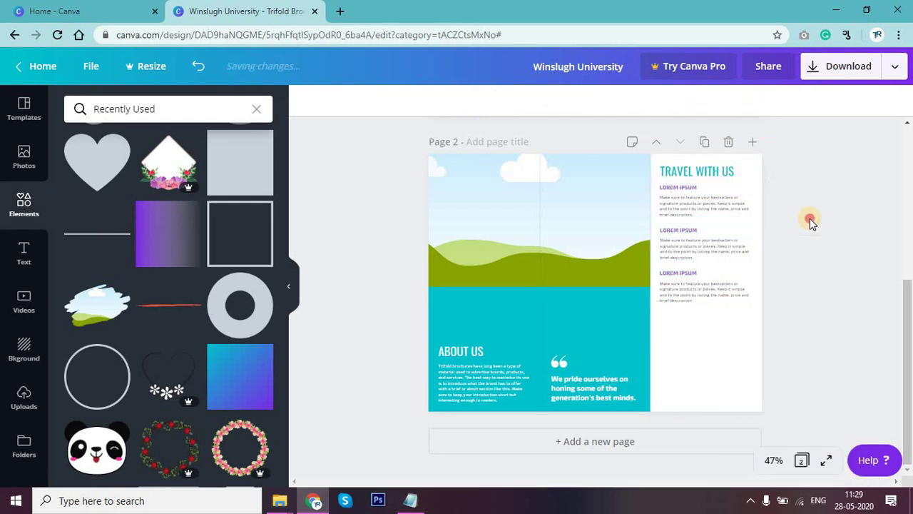
Color the three LOREM IPSUM subheadings on page 2 with the turquoise document color.
{"action": "left_click", "coordinate": [678, 188]}
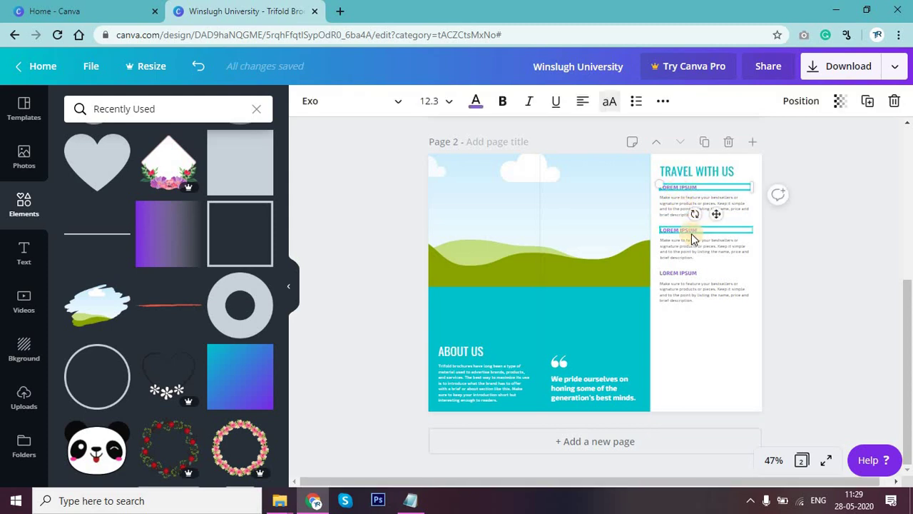
{"action": "left_click", "coordinate": [691, 231], "text": "shift"}
{"action": "left_click", "coordinate": [689, 271], "text": "shift"}
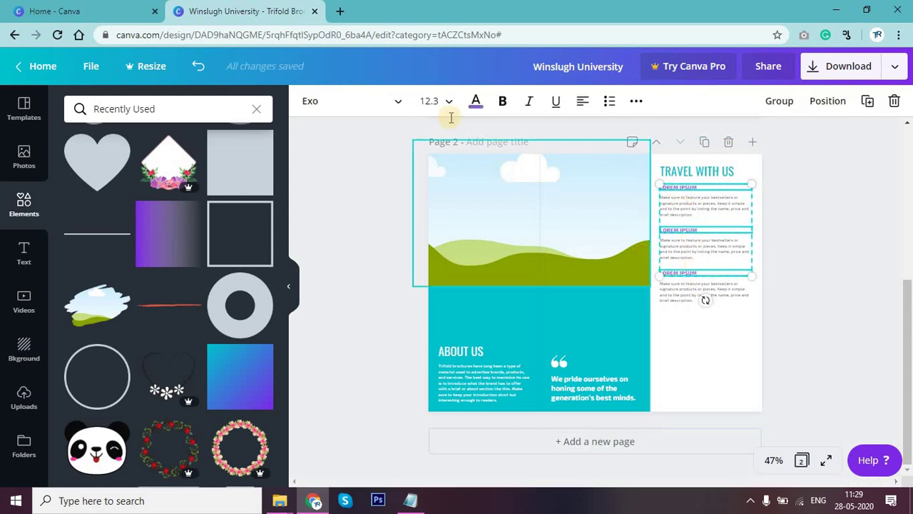
{"action": "left_click", "coordinate": [476, 102]}
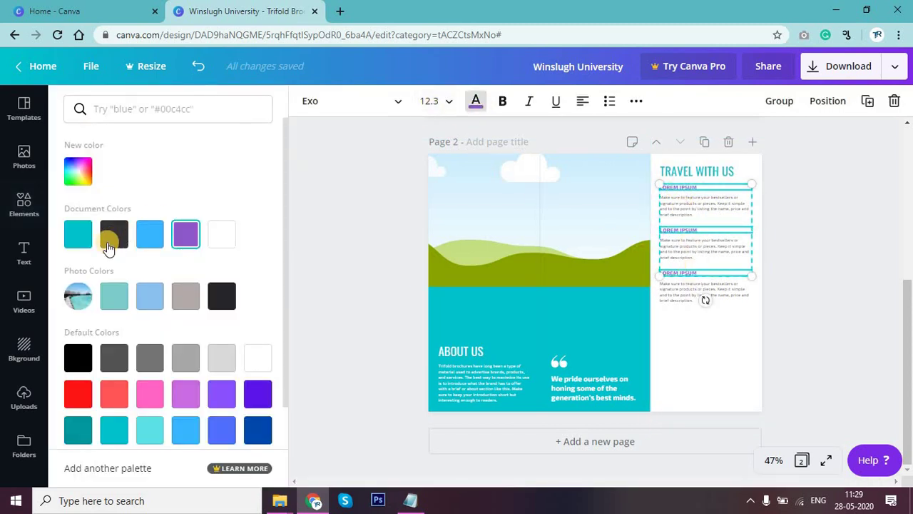
{"action": "left_click", "coordinate": [83, 241]}
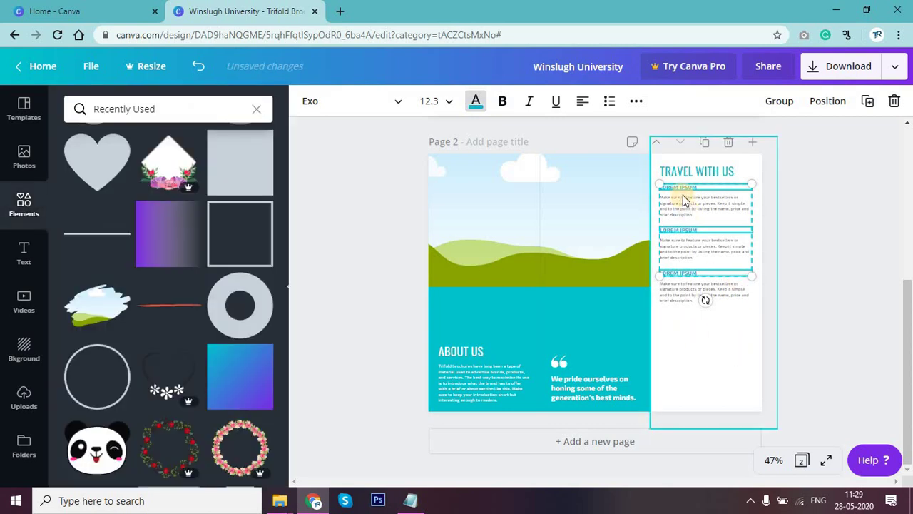
Delete the description paragraphs below the first and second LOREM IPSUM subheadings.
{"action": "left_click", "coordinate": [687, 202]}
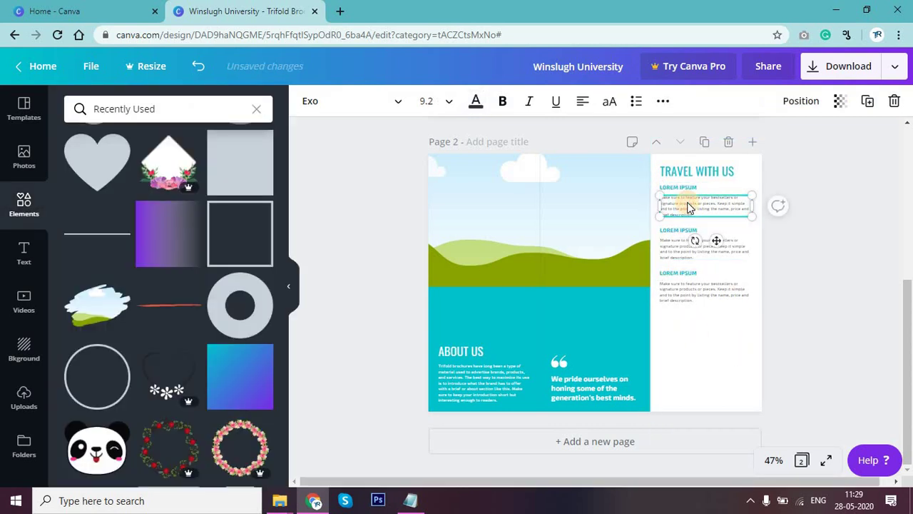
{"action": "key", "text": "Delete"}
{"action": "left_click", "coordinate": [684, 259]}
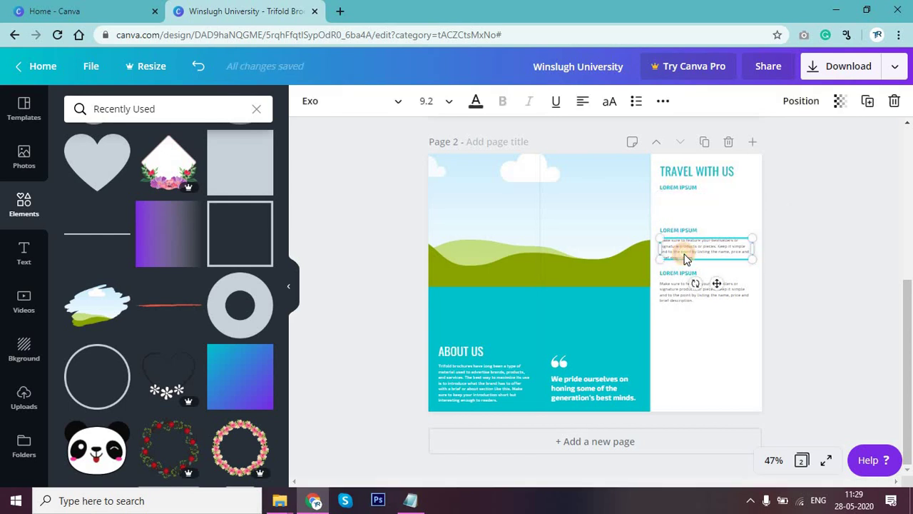
{"action": "key", "text": "Delete"}
Replace the description below the third LOREM IPSUM subheading with the copied "Lorem Ipsum is simply dummy text" passage ending in "standard dummy text".
{"action": "left_click", "coordinate": [678, 291]}
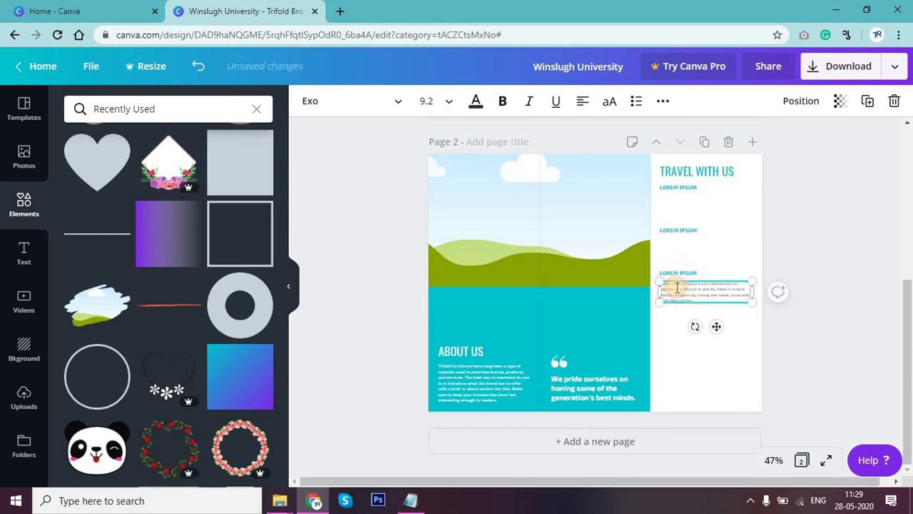
{"action": "left_click", "coordinate": [421, 499]}
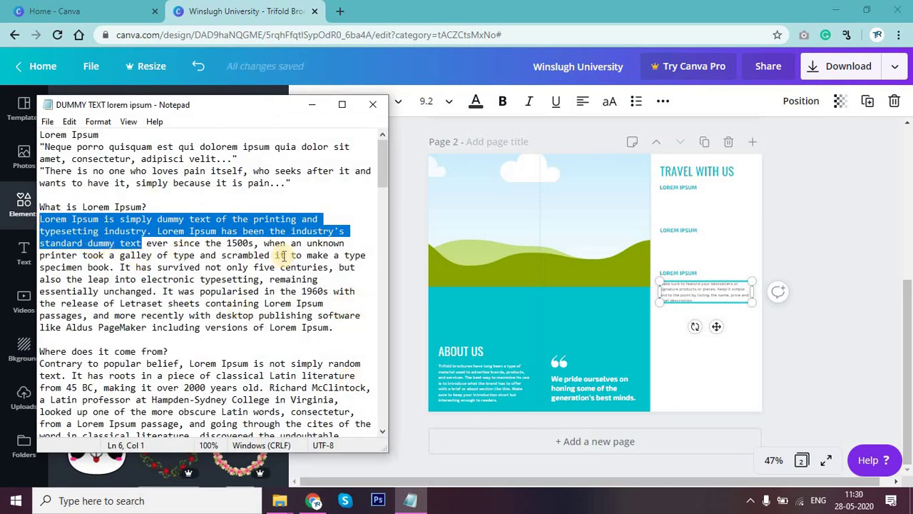
{"action": "left_click", "coordinate": [690, 291]}
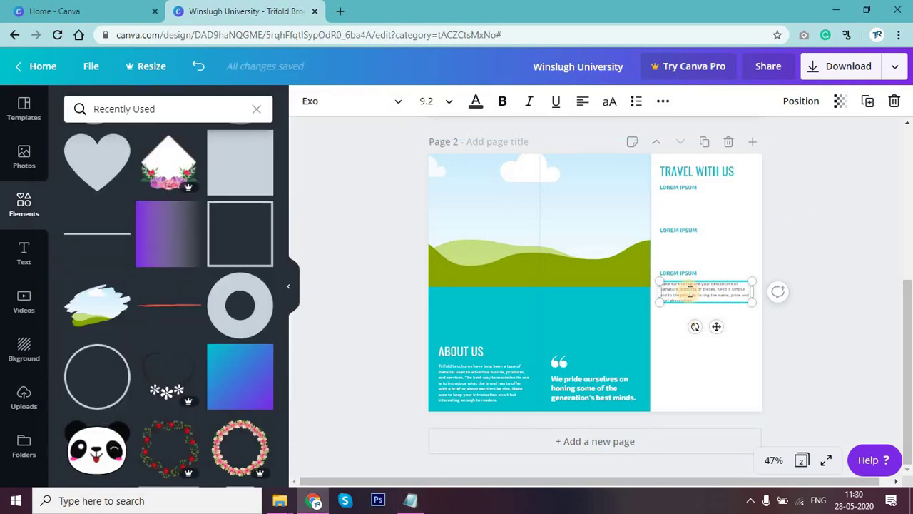
{"action": "key", "text": "ctrl+a"}
{"action": "key", "text": "ctrl+v"}
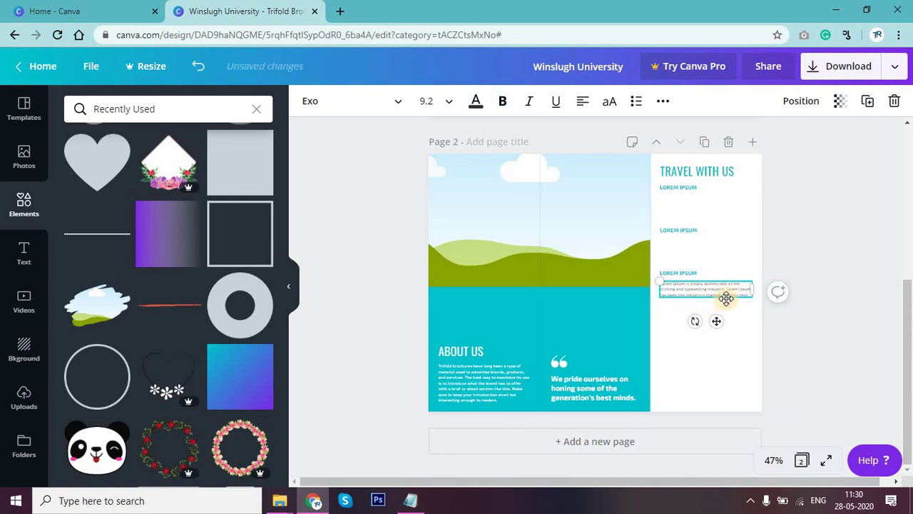
Duplicate the new description paragraph and place the copies below the second and first LOREM IPSUM subheadings.
{"action": "left_click_drag", "start_coordinate": [726, 298], "coordinate": [739, 299]}
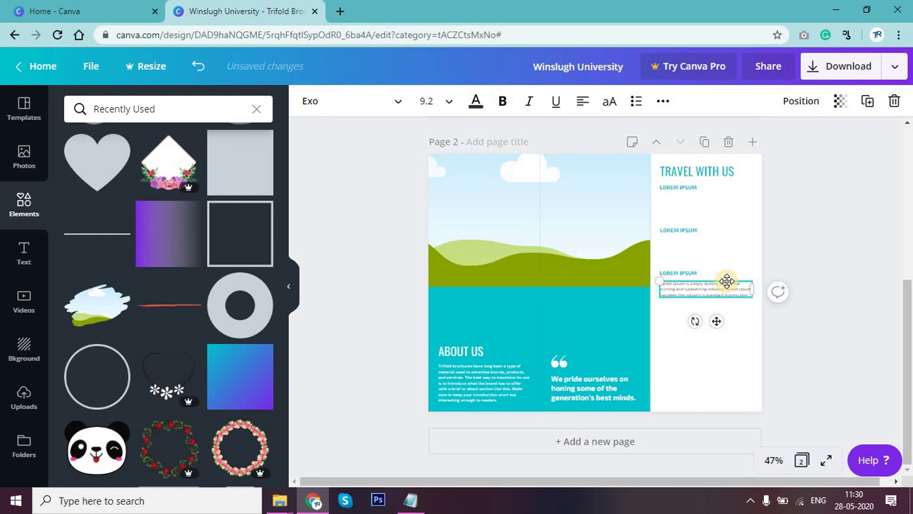
{"action": "left_click_drag", "start_coordinate": [742, 287], "coordinate": [721, 239]}
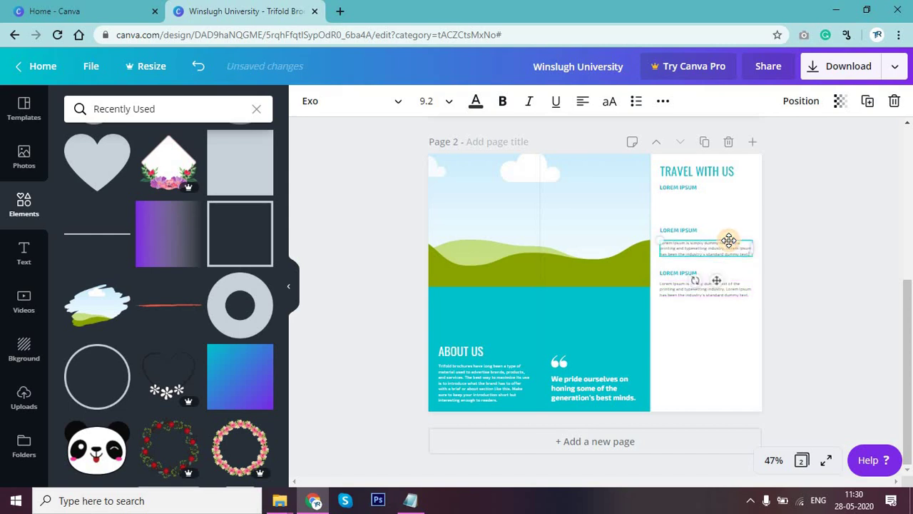
{"action": "left_click_drag", "start_coordinate": [723, 204], "coordinate": [729, 201]}
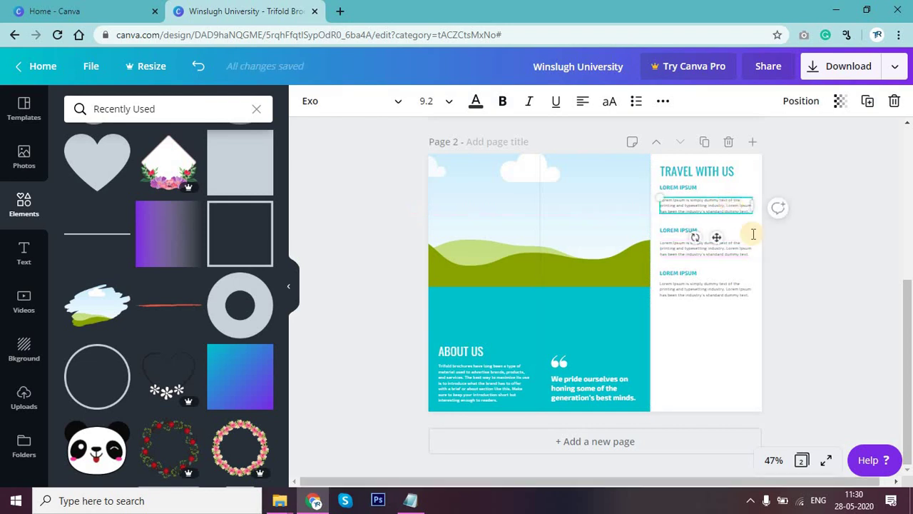
{"action": "left_click", "coordinate": [821, 298]}
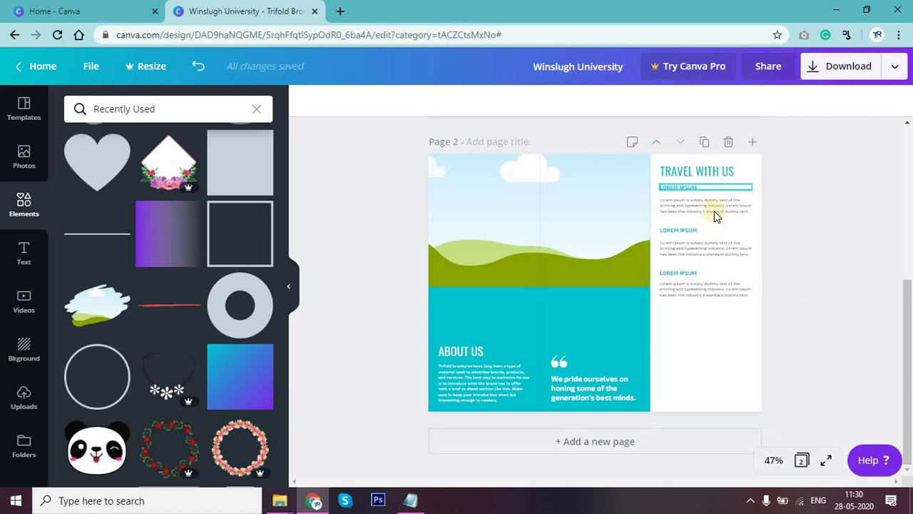
Replace the ABOUT US paragraph with the Notepad passage from "Lorem Ipsum is simply dummy text" through "essentially unchanged.".
{"action": "left_click", "coordinate": [473, 365]}
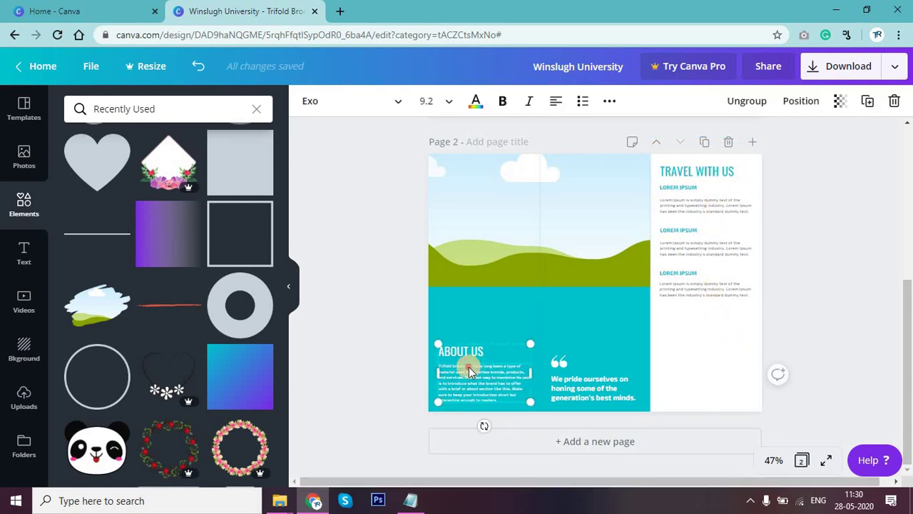
{"action": "left_click", "coordinate": [410, 500]}
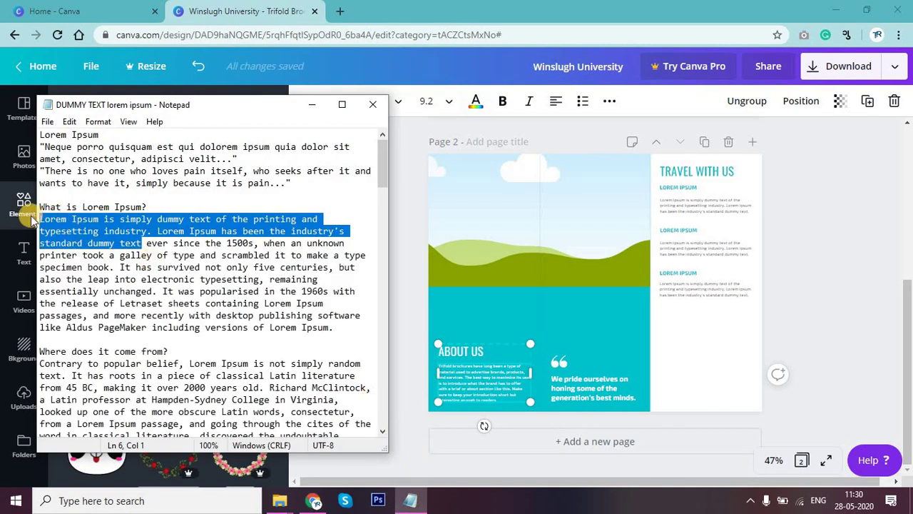
{"action": "left_click_drag", "start_coordinate": [39, 219], "coordinate": [164, 291]}
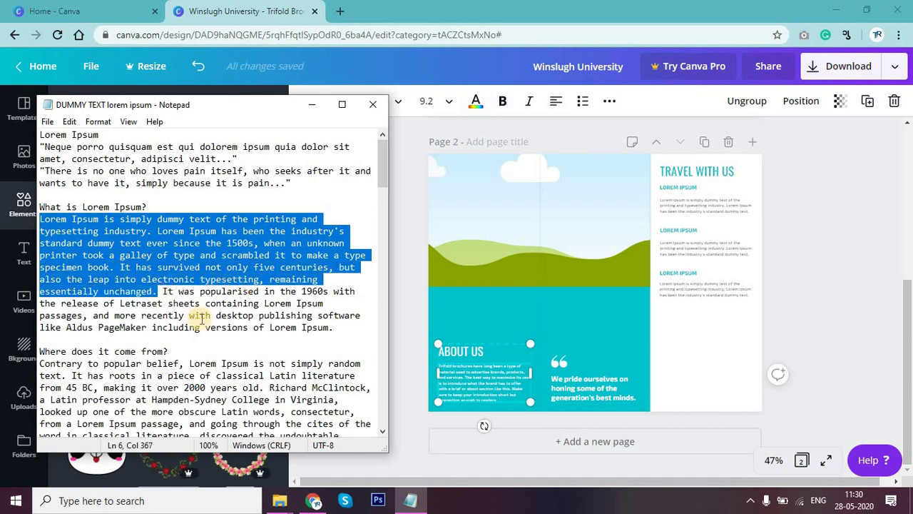
{"action": "left_click", "coordinate": [312, 104]}
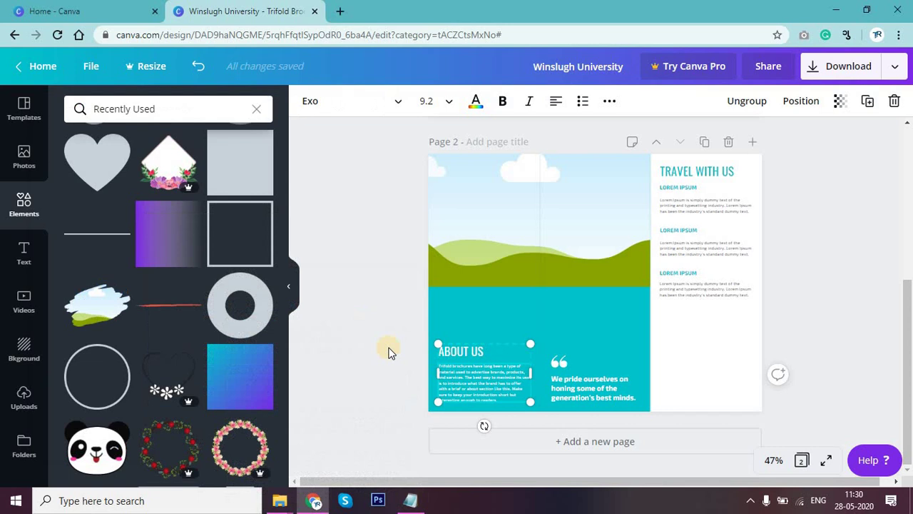
{"action": "double_click", "coordinate": [465, 376]}
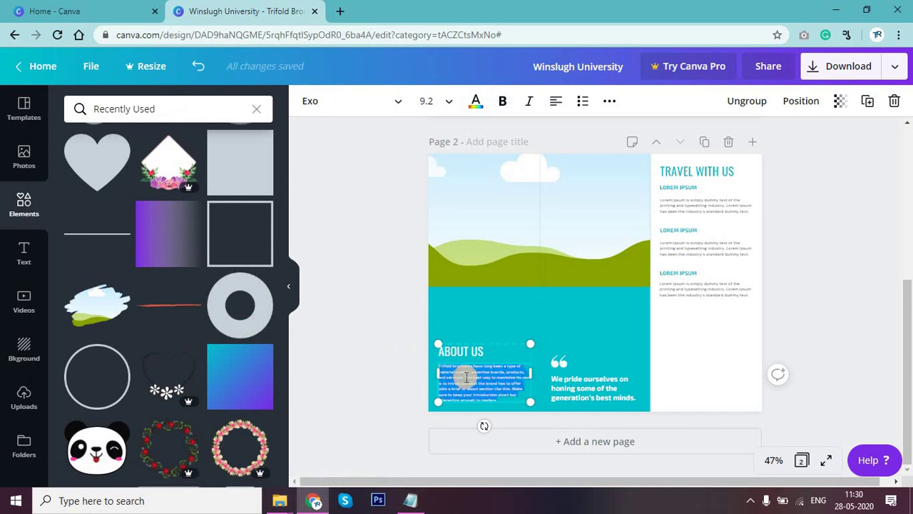
{"action": "type", "text": "Lorem Ipsum is simply dummy text of the printing and typesetting industry. Lorem Ipsum has been the industry's standard dummy text ever since the 1500s, when an unknown printer took a galley of type and scrambled it to make a type specimen book. It has survived not only five centuries, but also the leap into electronic typesetting, remaining essentially unchanged."}
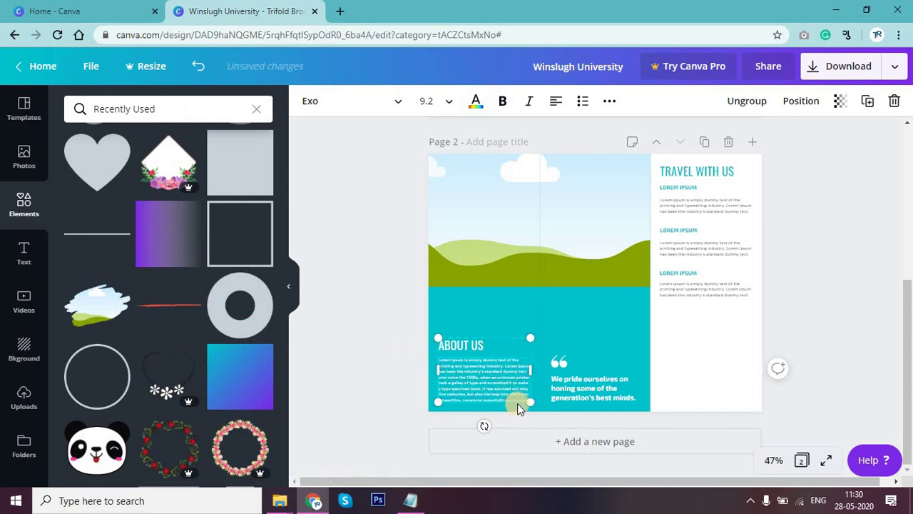
{"action": "left_click", "coordinate": [812, 341]}
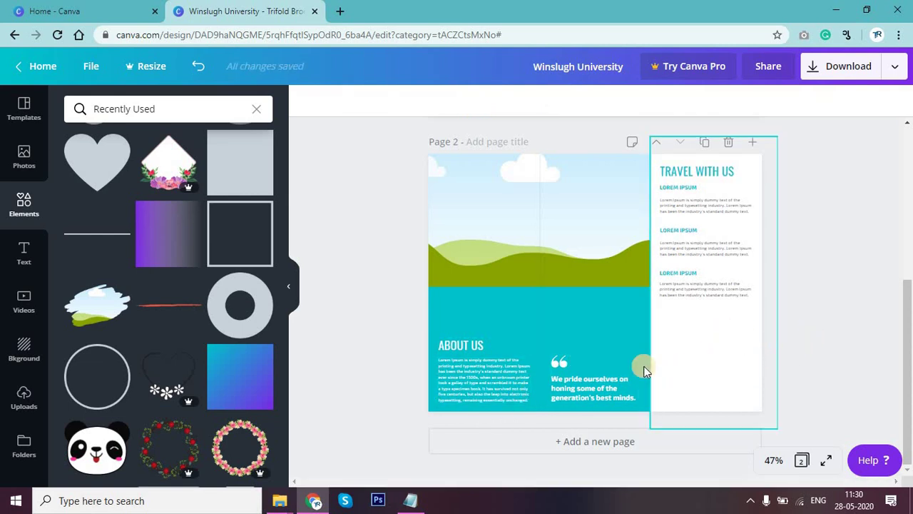
Replace the quote on page 2 with "Neque porro quisquam est qui dolorem ipsum quia dolor sit amet, consectetur, adipisci velit..." from Notepad and make it bold.
{"action": "left_click", "coordinate": [566, 386]}
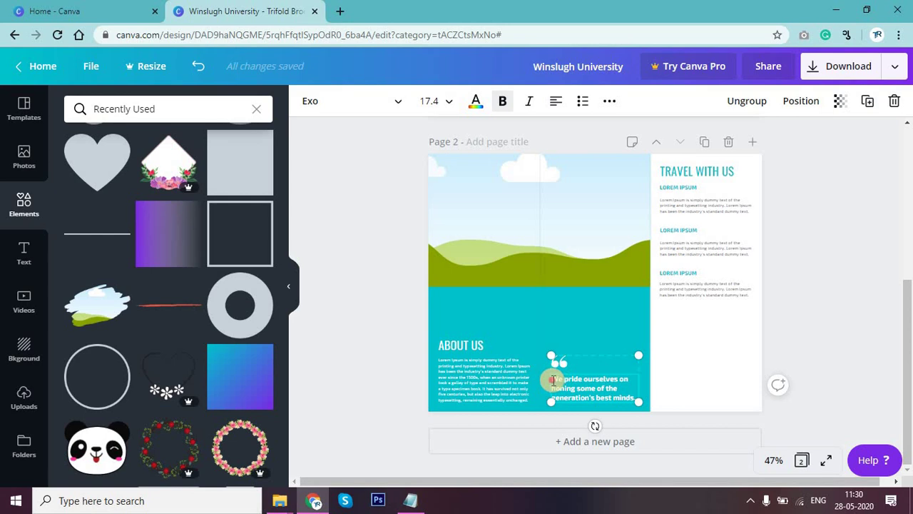
{"action": "left_click_drag", "start_coordinate": [552, 381], "coordinate": [635, 398]}
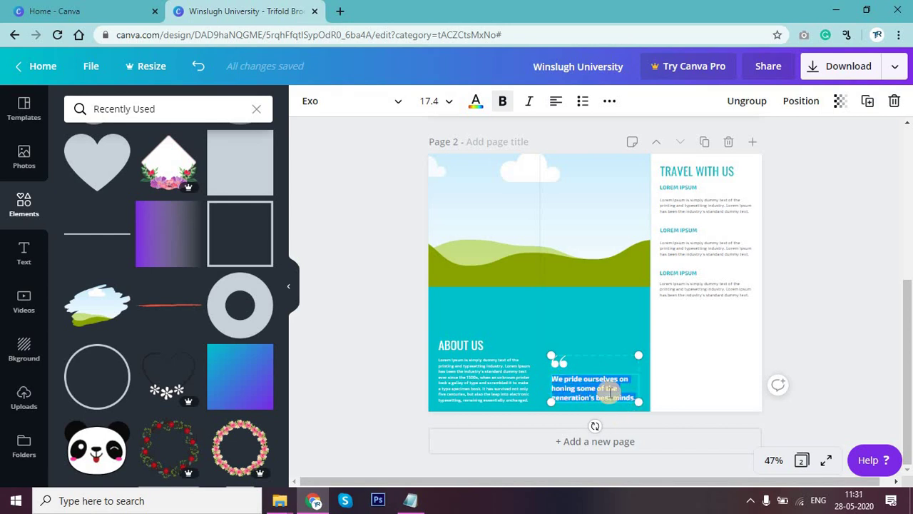
{"action": "left_click", "coordinate": [411, 500]}
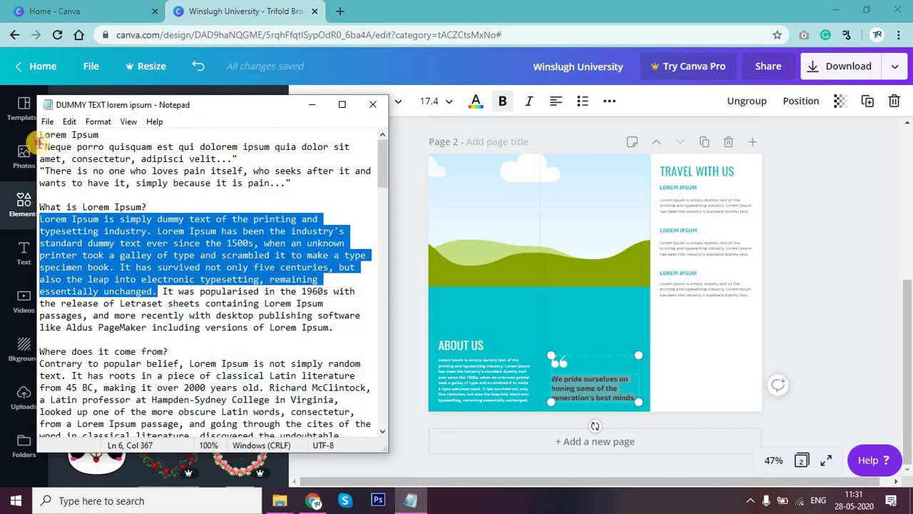
{"action": "left_click_drag", "start_coordinate": [40, 146], "coordinate": [227, 158]}
{"action": "key", "text": "ctrl+c"}
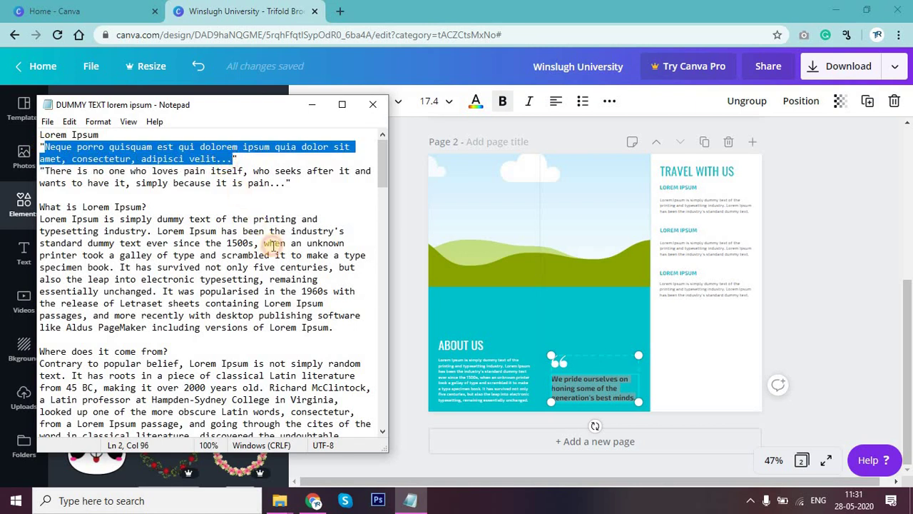
{"action": "left_click", "coordinate": [312, 105]}
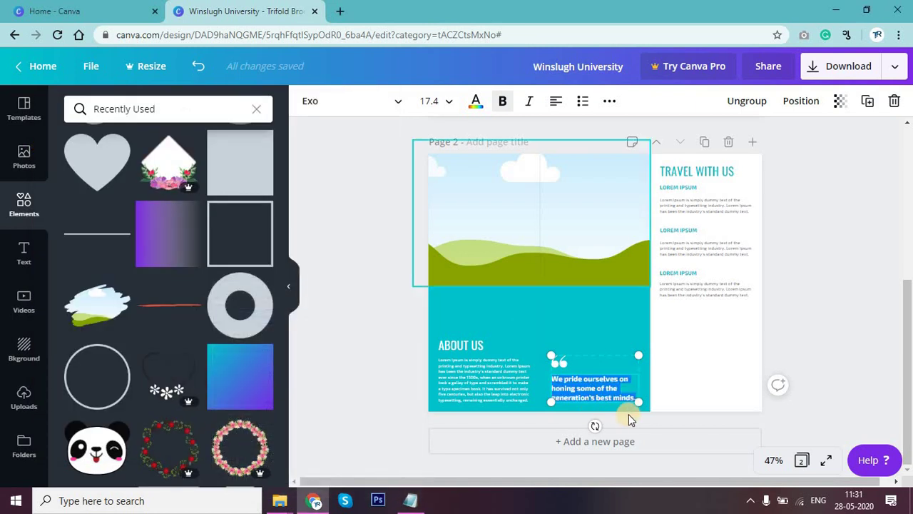
{"action": "key", "text": "ctrl+v"}
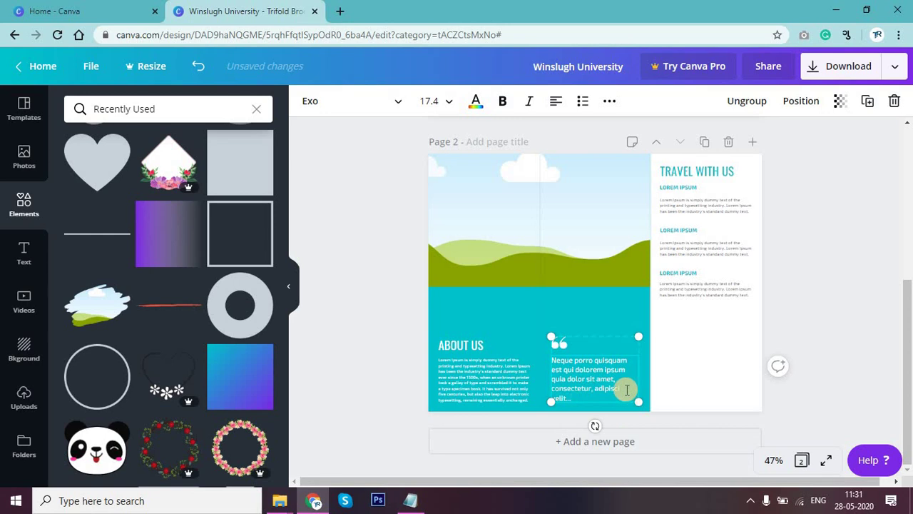
{"action": "left_click", "coordinate": [504, 105]}
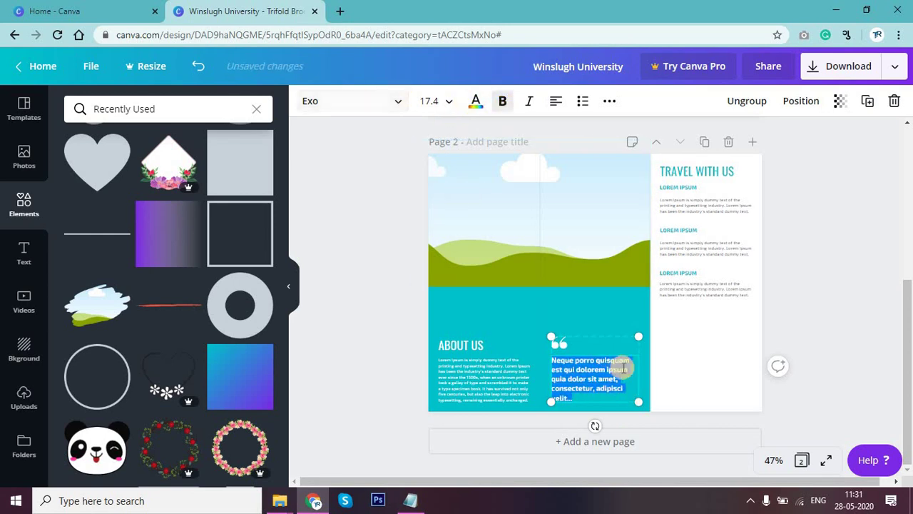
{"action": "left_click", "coordinate": [832, 372]}
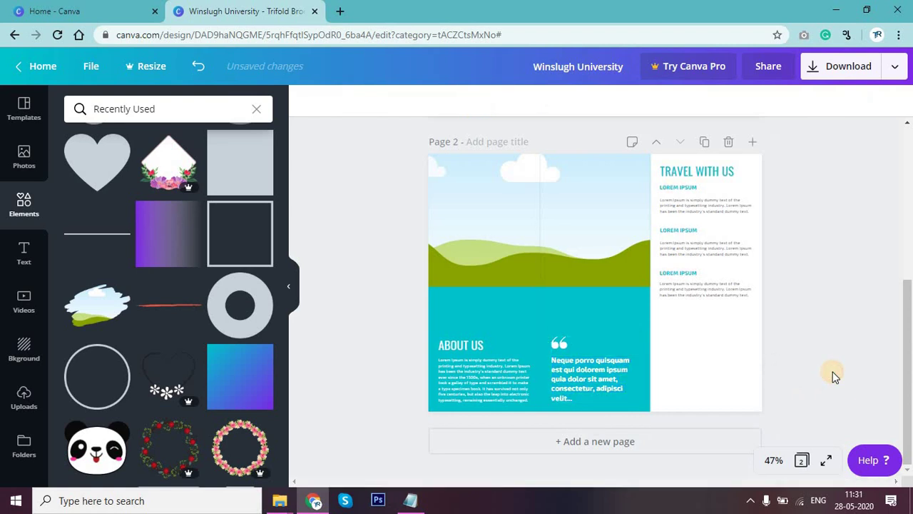
Fill the large landscape placeholder on page 2 with the free mountain hiker photo from the travel photo results.
{"action": "left_click", "coordinate": [144, 229]}
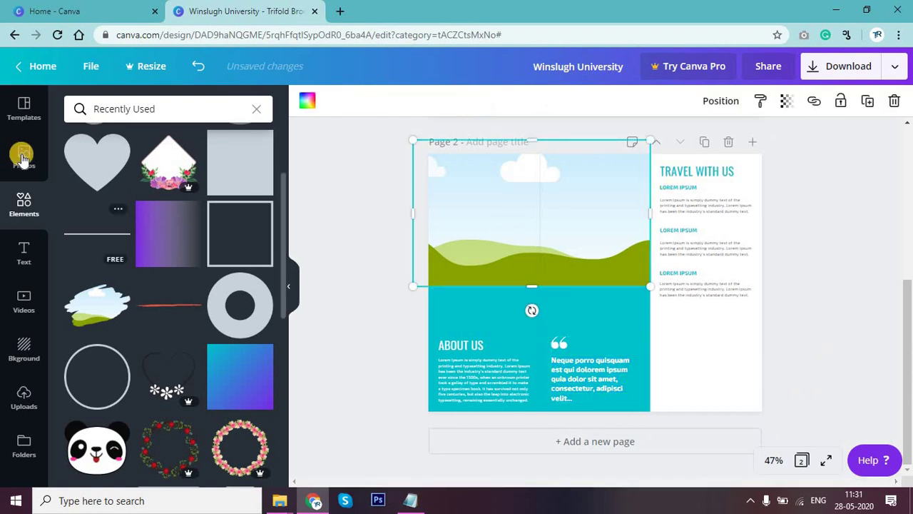
{"action": "left_click", "coordinate": [23, 155]}
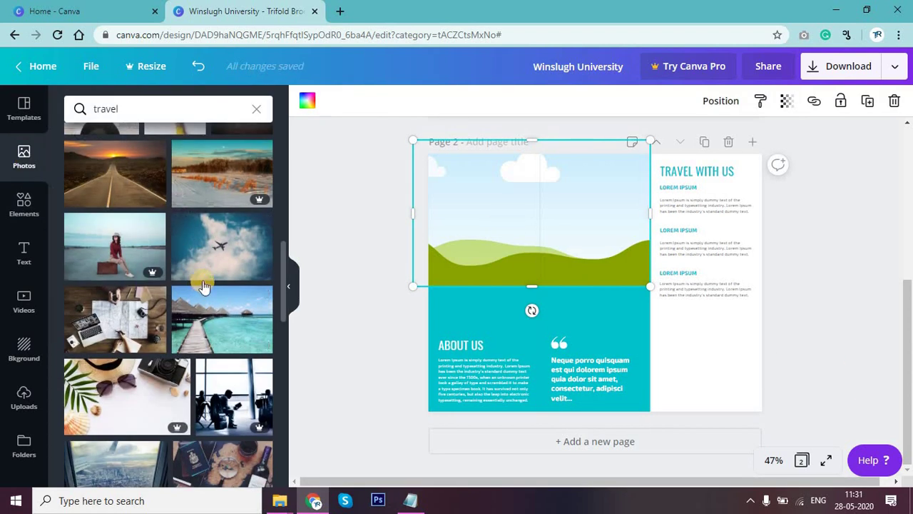
{"action": "scroll", "coordinate": [214, 307], "scroll_direction": "down", "scroll_amount": 10}
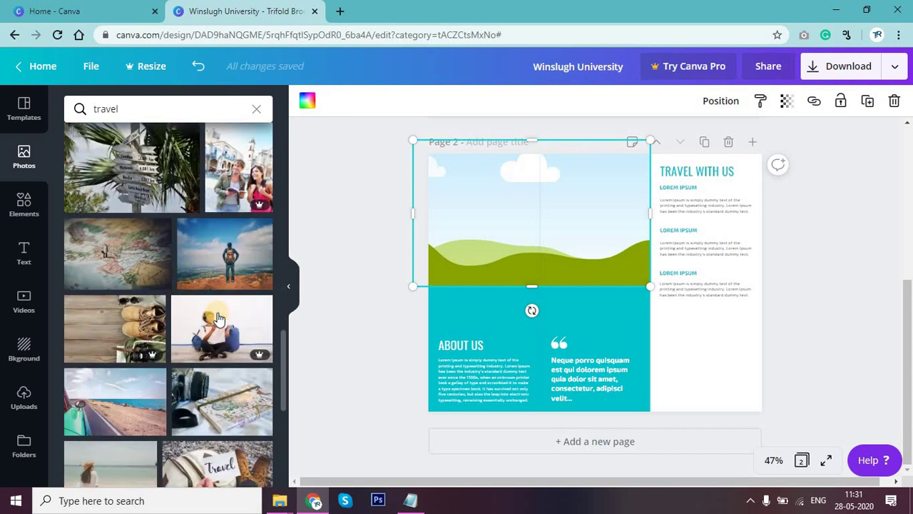
{"action": "scroll", "coordinate": [218, 314], "scroll_direction": "down", "scroll_amount": 5}
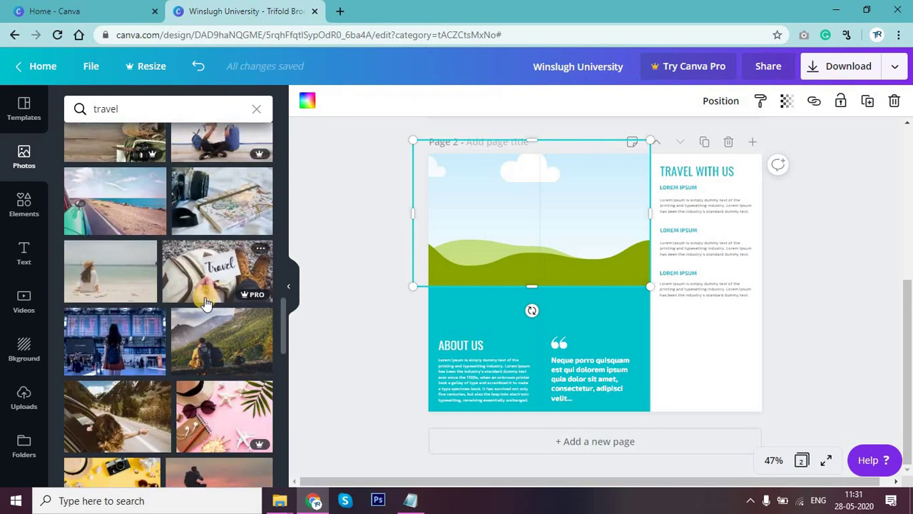
{"action": "scroll", "coordinate": [206, 303], "scroll_direction": "down", "scroll_amount": 3}
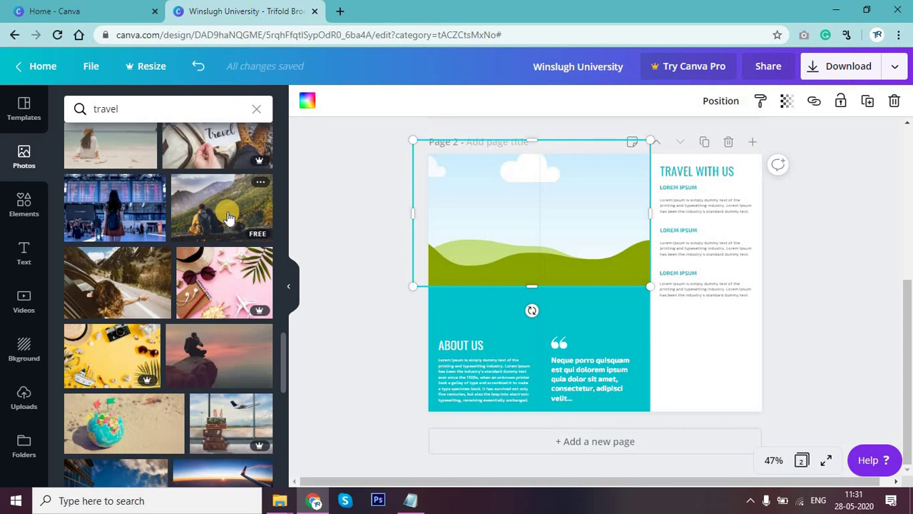
{"action": "scroll", "coordinate": [252, 391], "scroll_direction": "down", "scroll_amount": 3}
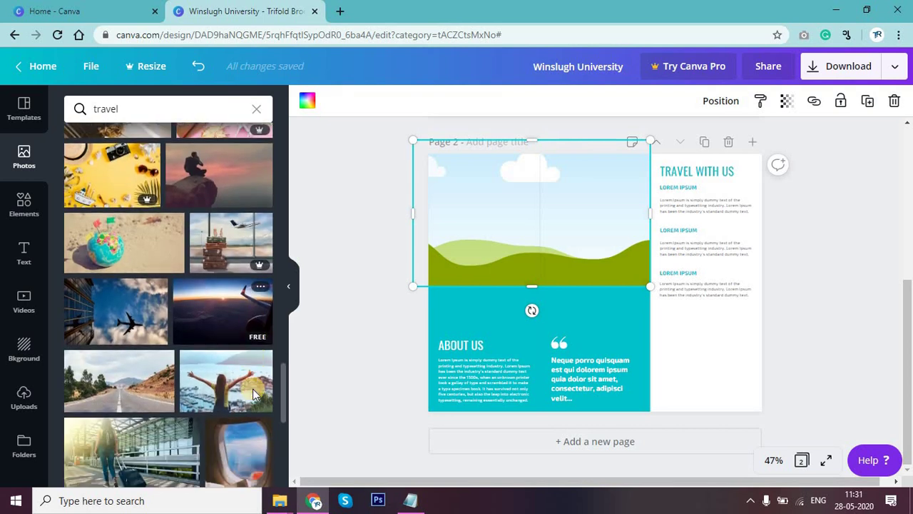
{"action": "scroll", "coordinate": [253, 391], "scroll_direction": "down", "scroll_amount": 3}
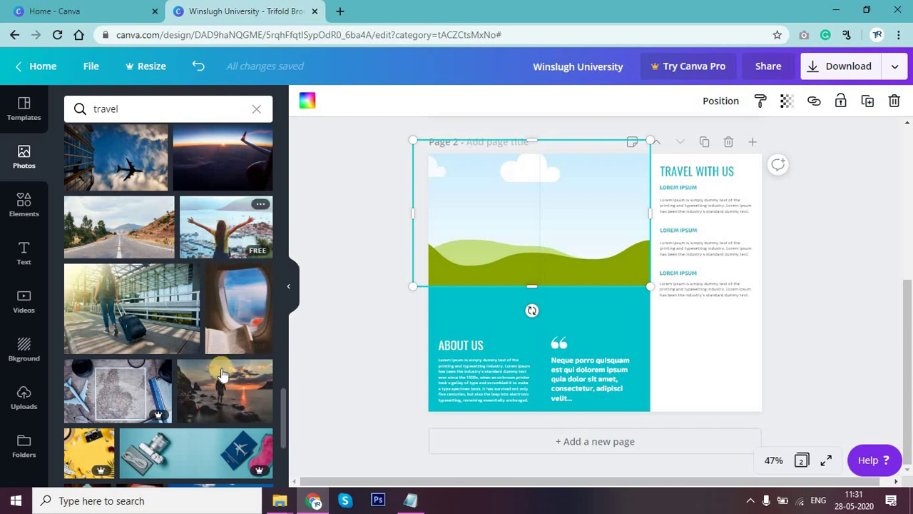
{"action": "scroll", "coordinate": [223, 374], "scroll_direction": "down", "scroll_amount": 2}
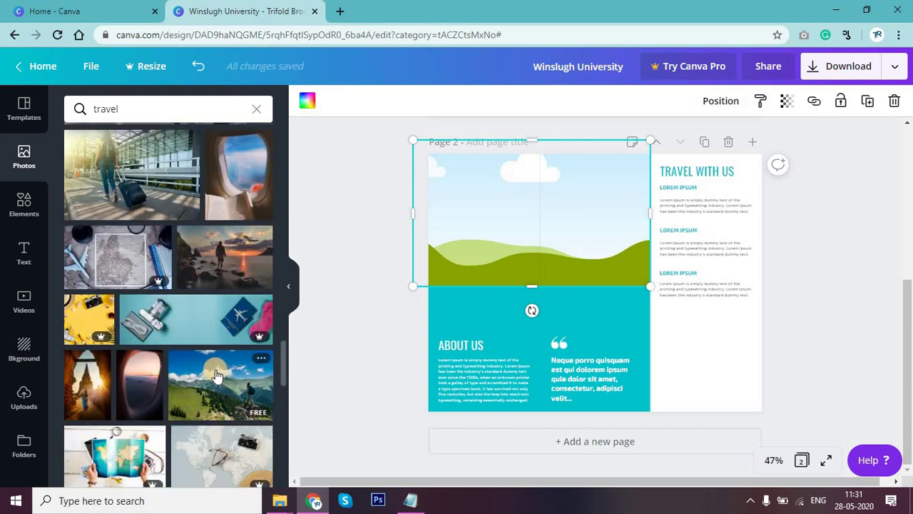
{"action": "left_click", "coordinate": [217, 376]}
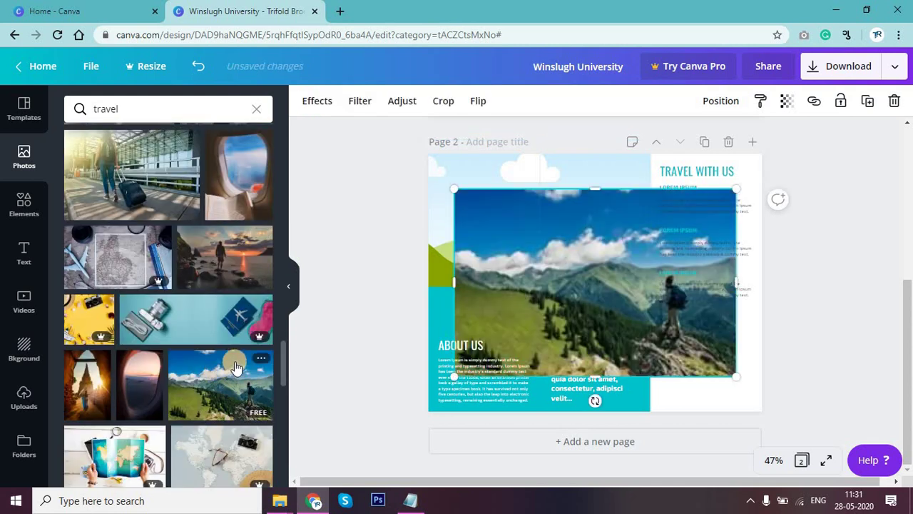
{"action": "left_click_drag", "start_coordinate": [535, 257], "coordinate": [501, 237]}
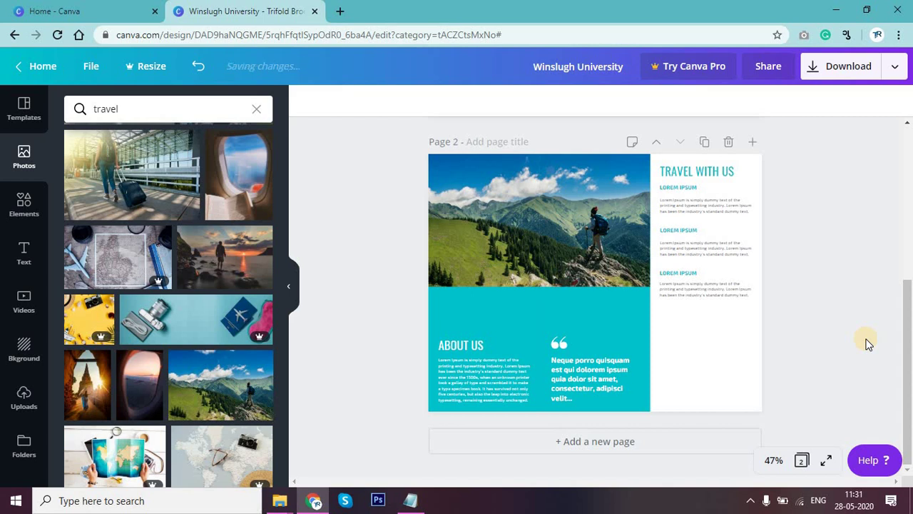
Compare the layout and decorative shapes of page 1 with those of page 2.
{"action": "scroll", "coordinate": [838, 351], "scroll_direction": "up", "scroll_amount": 5}
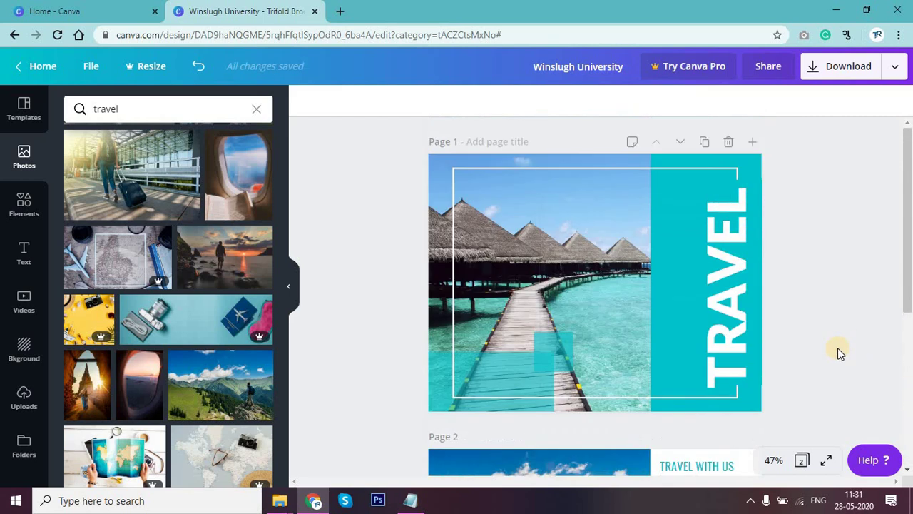
{"action": "scroll", "coordinate": [838, 351], "scroll_direction": "down", "scroll_amount": 5}
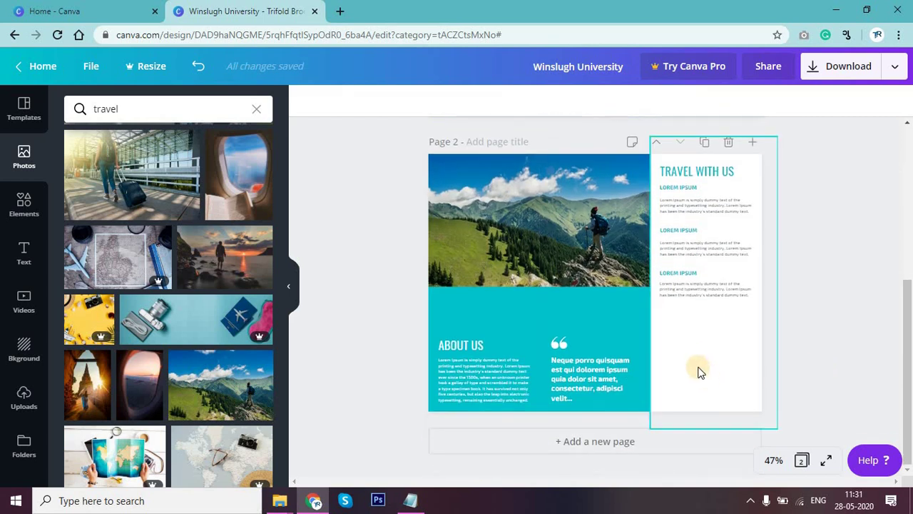
{"action": "scroll", "coordinate": [797, 364], "scroll_direction": "up", "scroll_amount": 5}
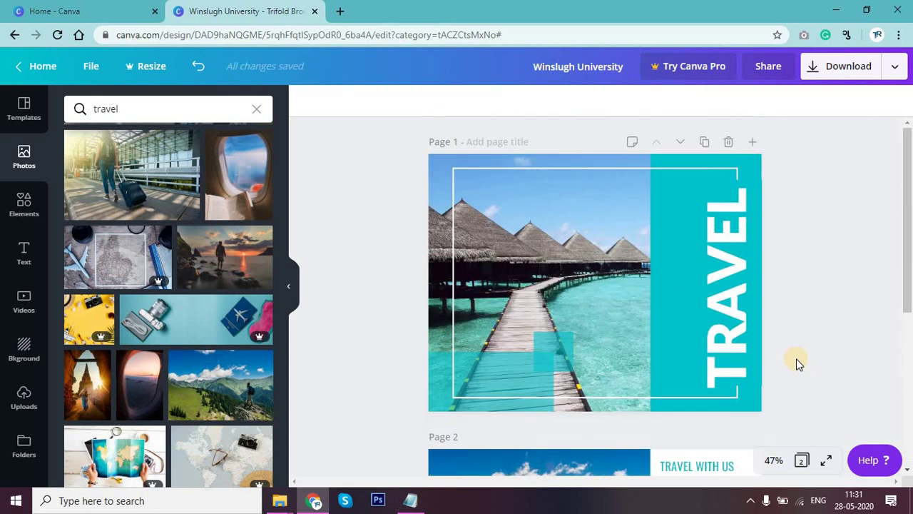
{"action": "scroll", "coordinate": [798, 363], "scroll_direction": "down", "scroll_amount": 3}
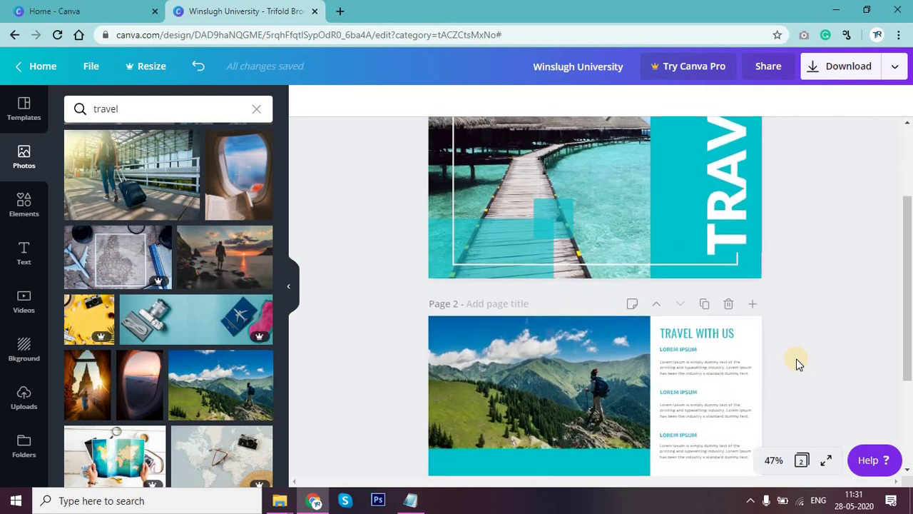
{"action": "scroll", "coordinate": [797, 364], "scroll_direction": "up", "scroll_amount": 3}
{"action": "scroll", "coordinate": [797, 363], "scroll_direction": "down", "scroll_amount": 4}
{"action": "scroll", "coordinate": [797, 363], "scroll_direction": "down", "scroll_amount": 2}
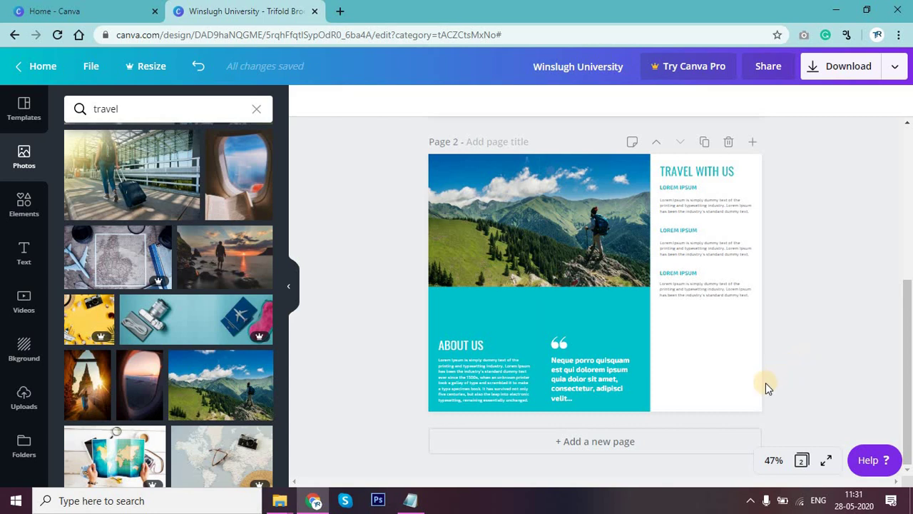
{"action": "scroll", "coordinate": [523, 304], "scroll_direction": "up", "scroll_amount": 3}
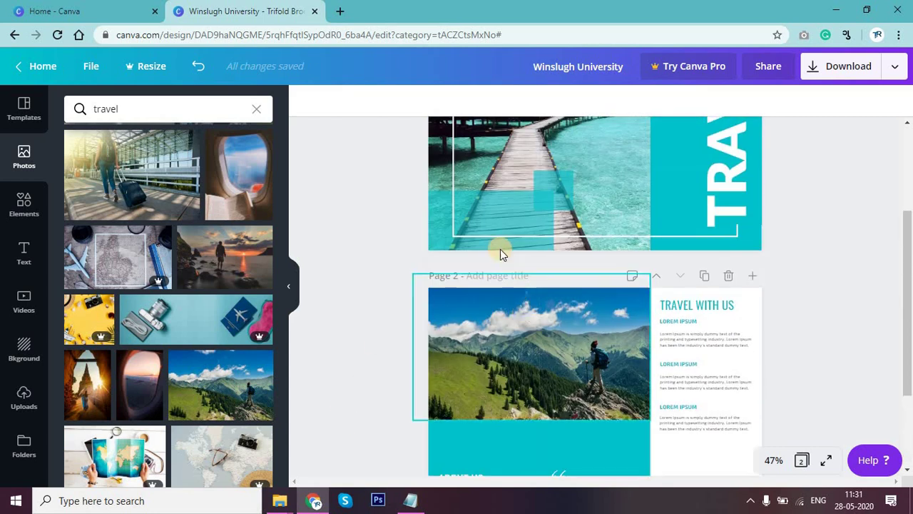
Send the white outline frame on page 1 behind the translucent turquoise squares.
{"action": "left_click", "coordinate": [535, 204]}
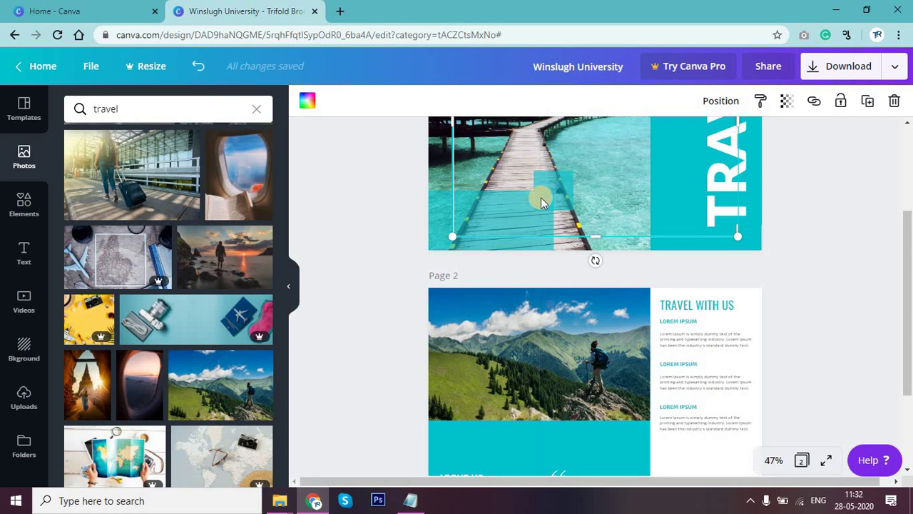
{"action": "right_click", "coordinate": [455, 170]}
{"action": "left_click", "coordinate": [514, 279]}
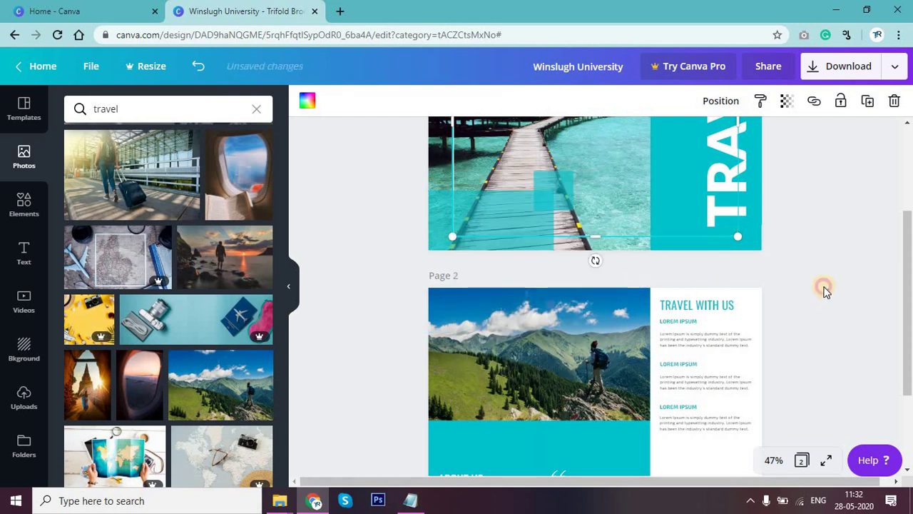
{"action": "left_click", "coordinate": [824, 289]}
Group the two translucent turquoise squares from page 1 and place the group over the lower part of page 2's white panel.
{"action": "left_click", "coordinate": [477, 212]}
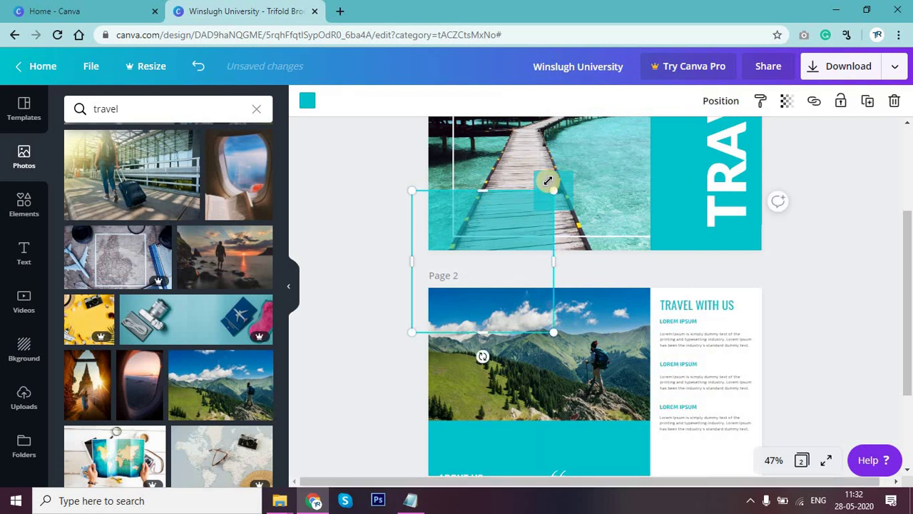
{"action": "left_click", "coordinate": [550, 179], "text": "shift"}
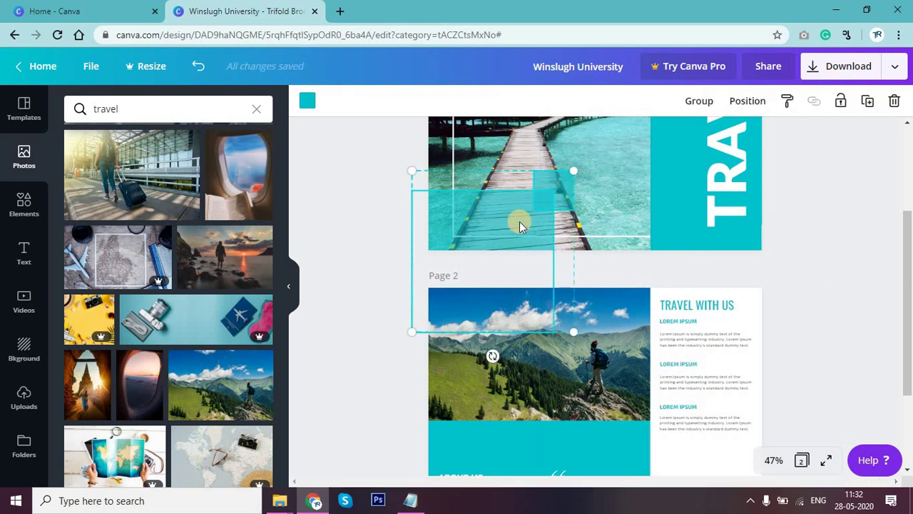
{"action": "key", "text": "ctrl+g"}
{"action": "mouse_move", "coordinate": [509, 228]}
{"action": "left_mouse_down"}
{"action": "mouse_move", "coordinate": [521, 261]}
{"action": "mouse_move", "coordinate": [526, 224]}
{"action": "left_mouse_up"}
{"action": "left_click_drag", "start_coordinate": [682, 364], "coordinate": [651, 351]}
{"action": "scroll", "coordinate": [682, 380], "scroll_direction": "down", "scroll_amount": 2}
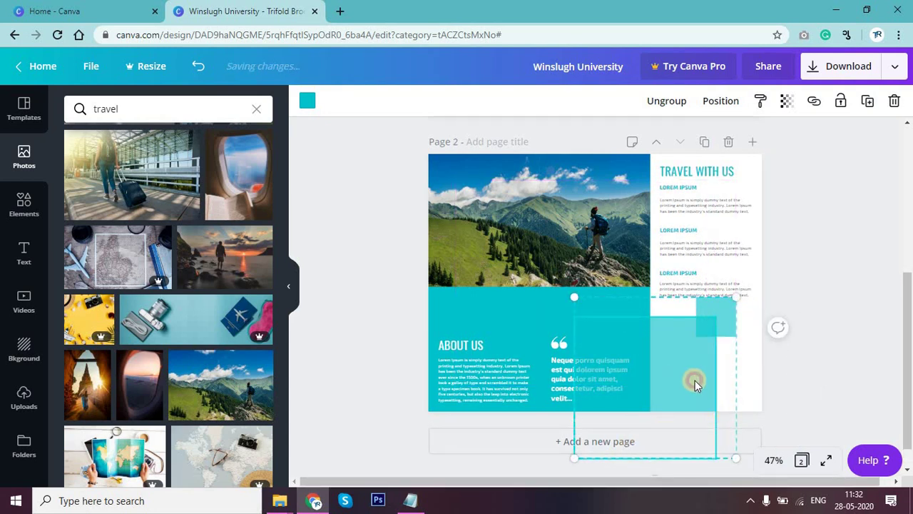
{"action": "mouse_move", "coordinate": [696, 386]}
{"action": "left_mouse_down"}
{"action": "mouse_move", "coordinate": [693, 379]}
{"action": "mouse_move", "coordinate": [712, 386]}
{"action": "left_mouse_up"}
Ungroup the turquoise squares on page 2 and move the larger one to the page's lower-right corner, partly beyond the edge.
{"action": "right_click", "coordinate": [698, 465]}
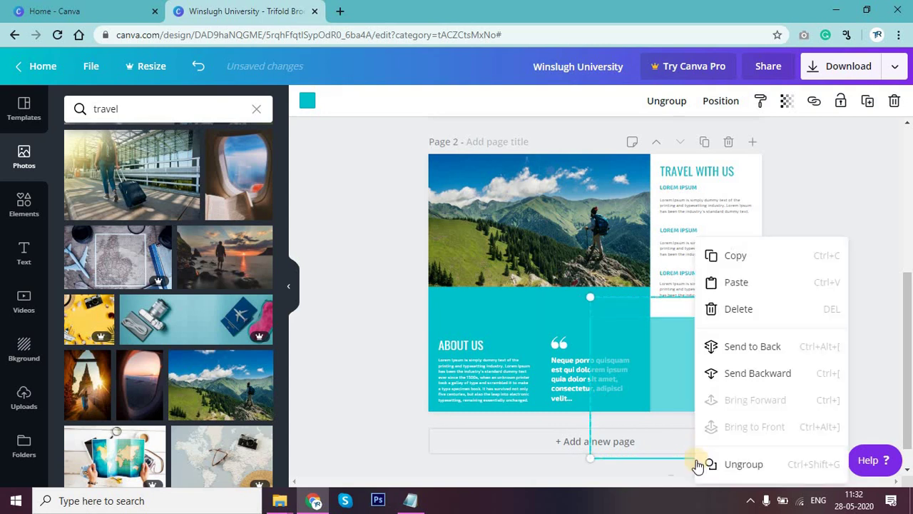
{"action": "left_click", "coordinate": [709, 463]}
{"action": "left_click", "coordinate": [878, 335]}
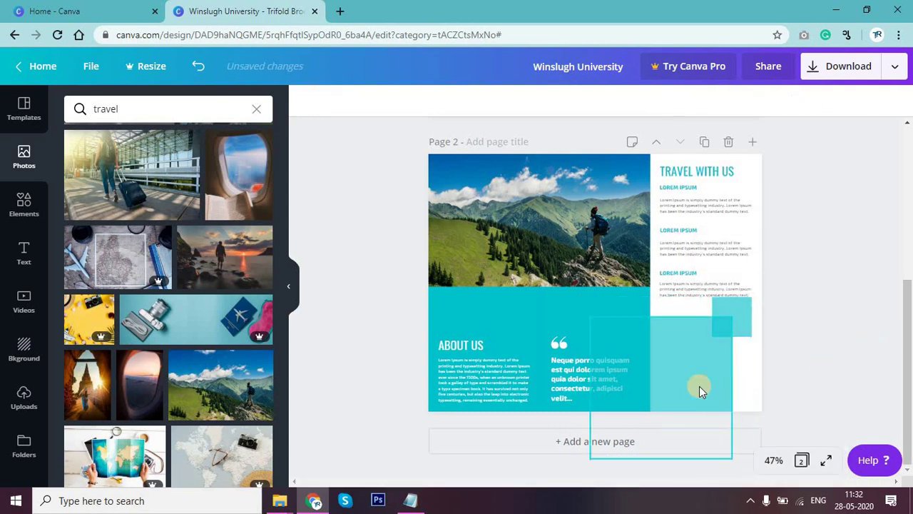
{"action": "left_click_drag", "start_coordinate": [742, 391], "coordinate": [794, 444]}
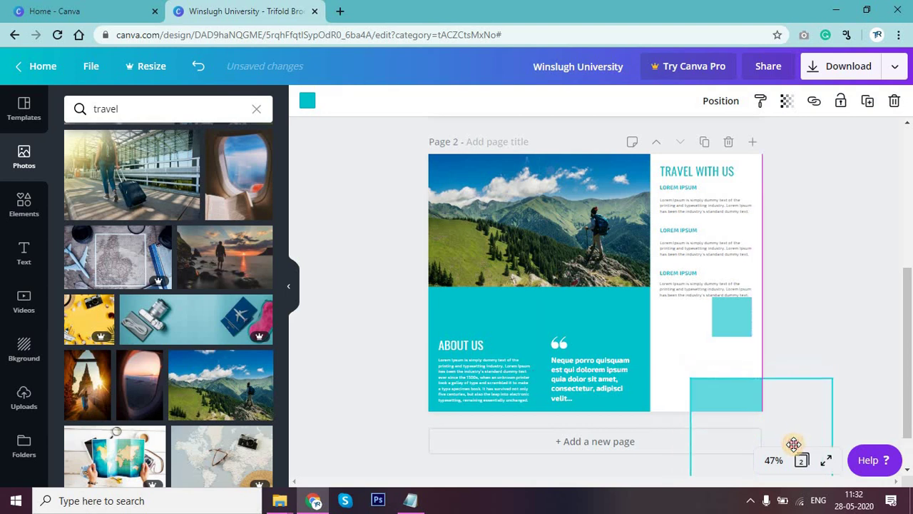